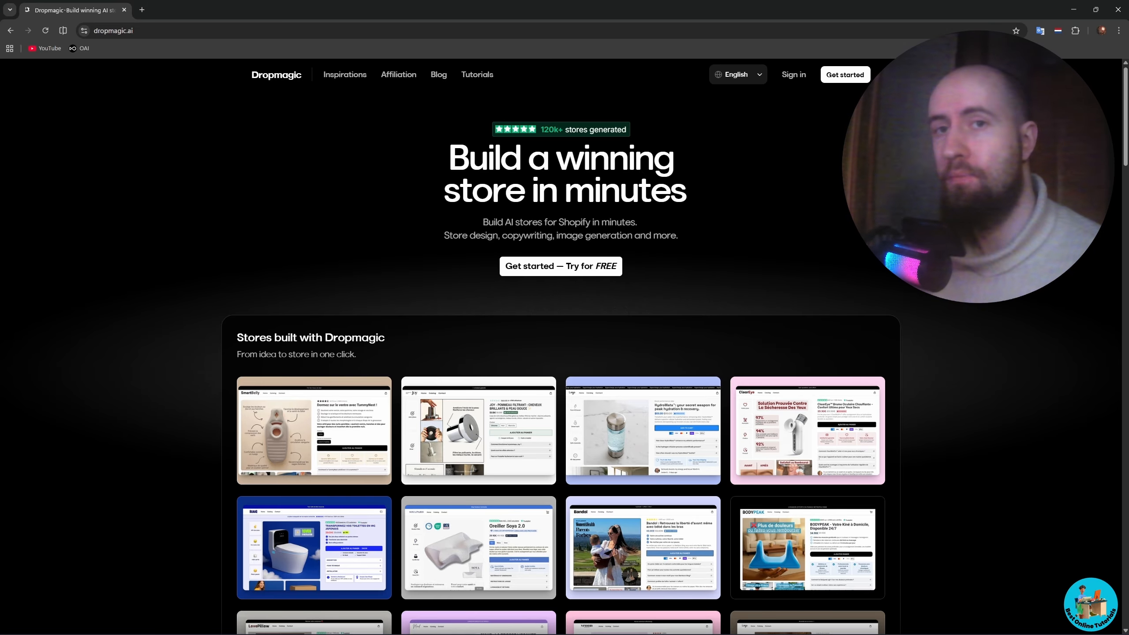
# - Examine the Dropmagic homepage, covering its example stores, compatible platforms, features, creator reviews and pricing plans
pyautogui.scroll(-2, 560, 374)
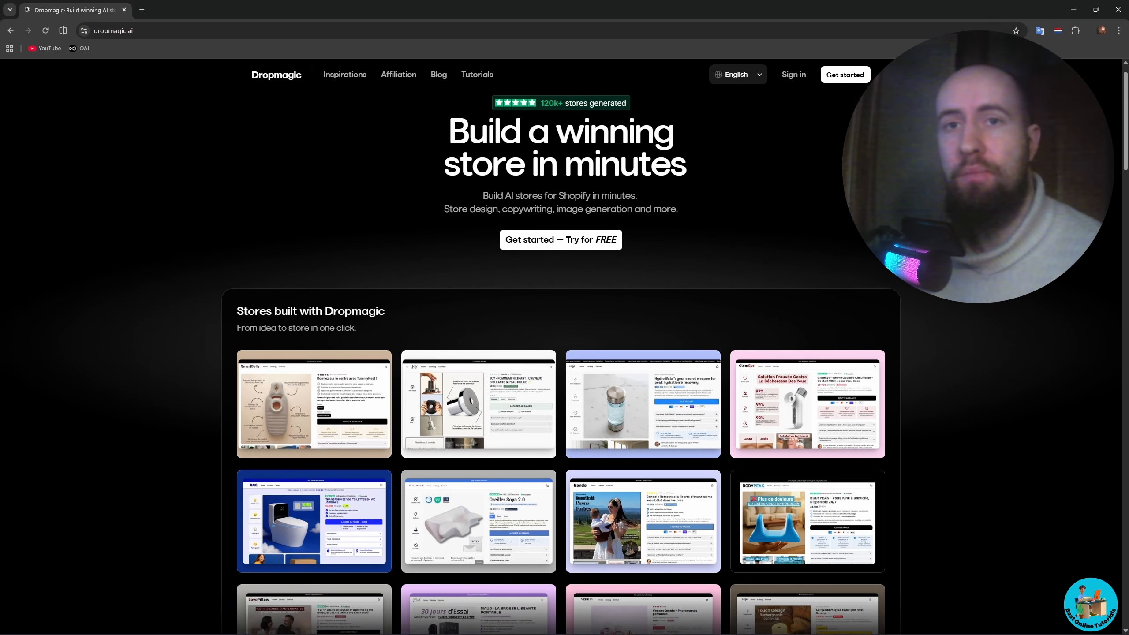
pyautogui.scroll(-2, 560, 360)
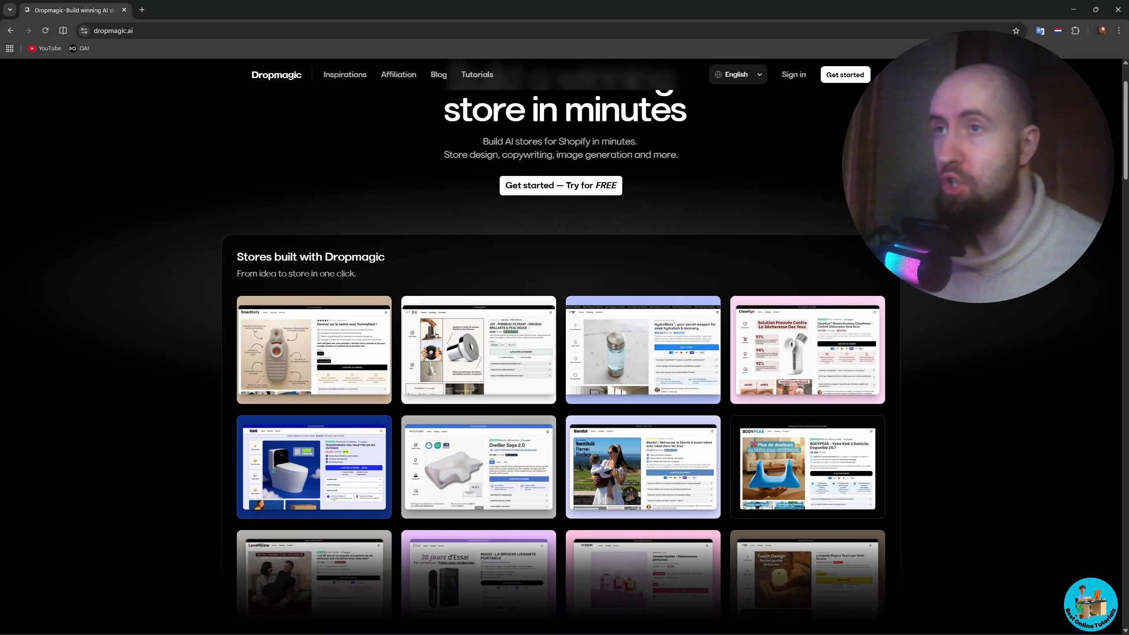
pyautogui.scroll(-2, 560, 361)
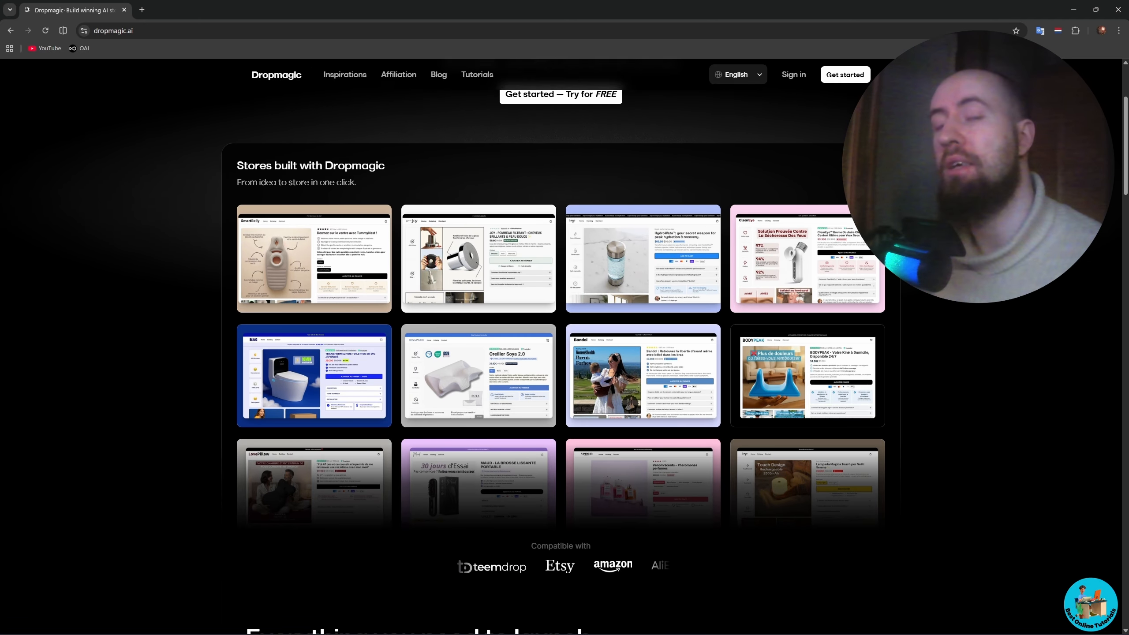
pyautogui.scroll(-2, 561, 360)
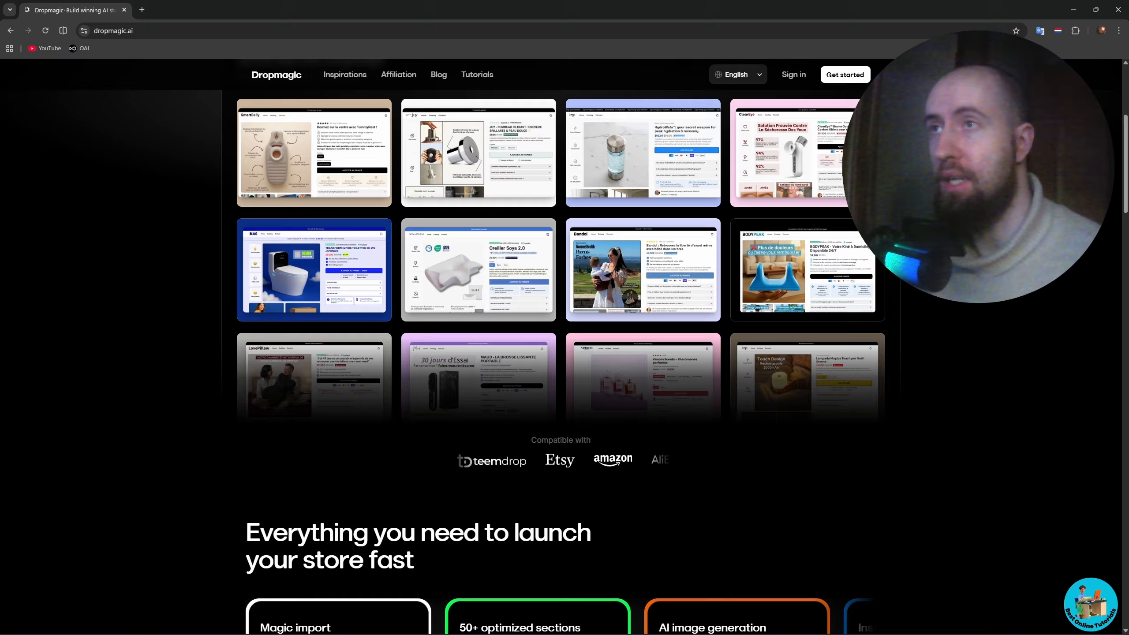
pyautogui.scroll(-2, 560, 360)
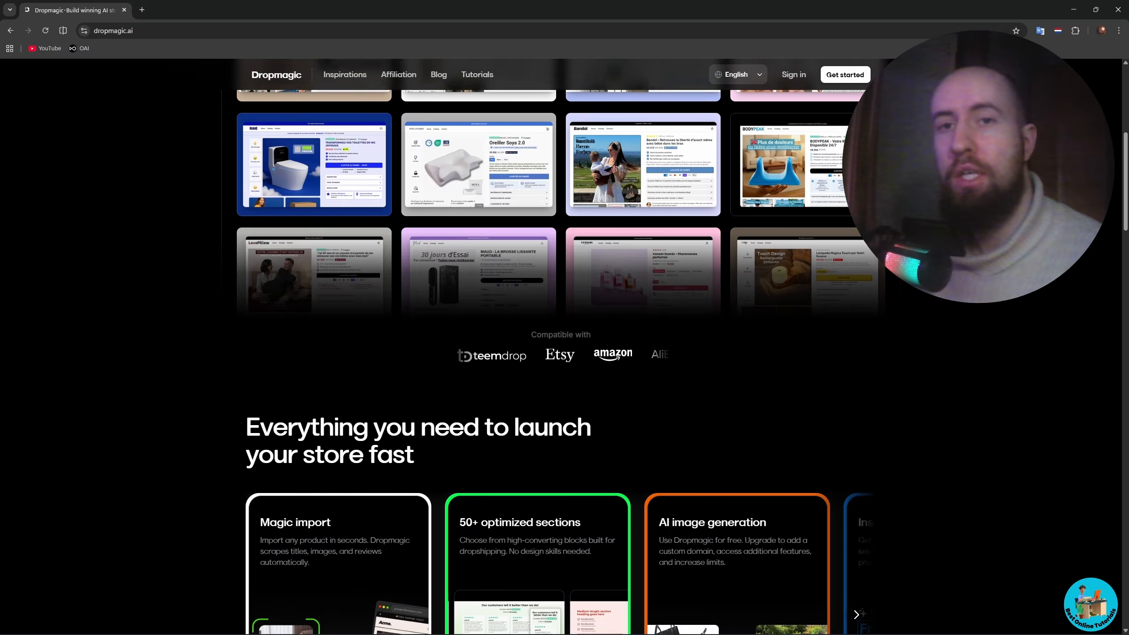
pyautogui.scroll(-4, 560, 360)
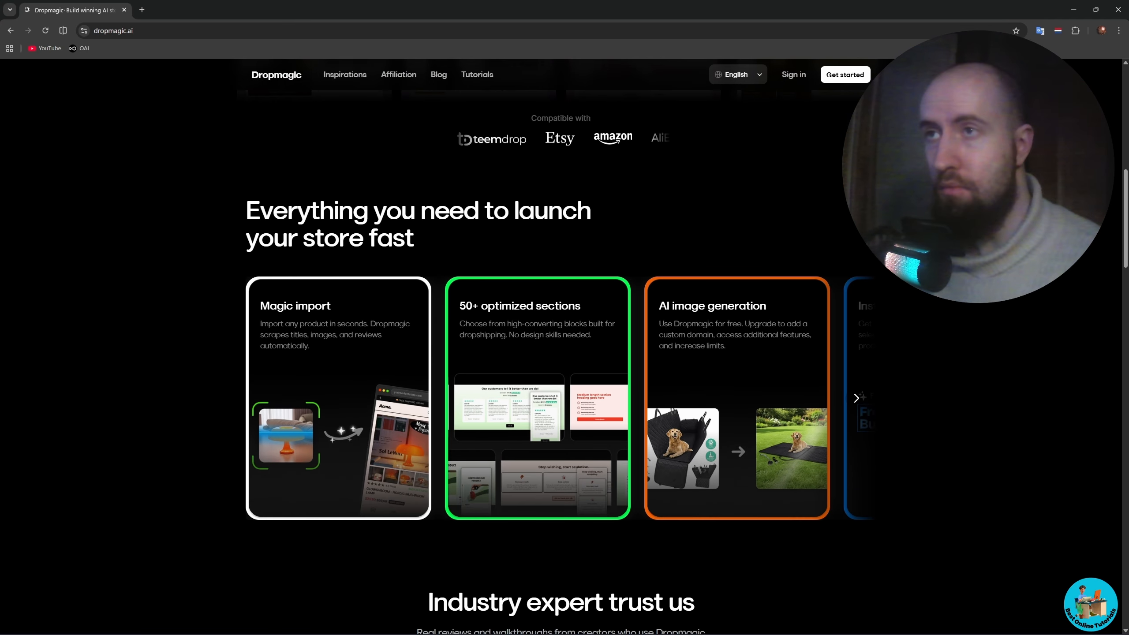
pyautogui.scroll(-2, 560, 360)
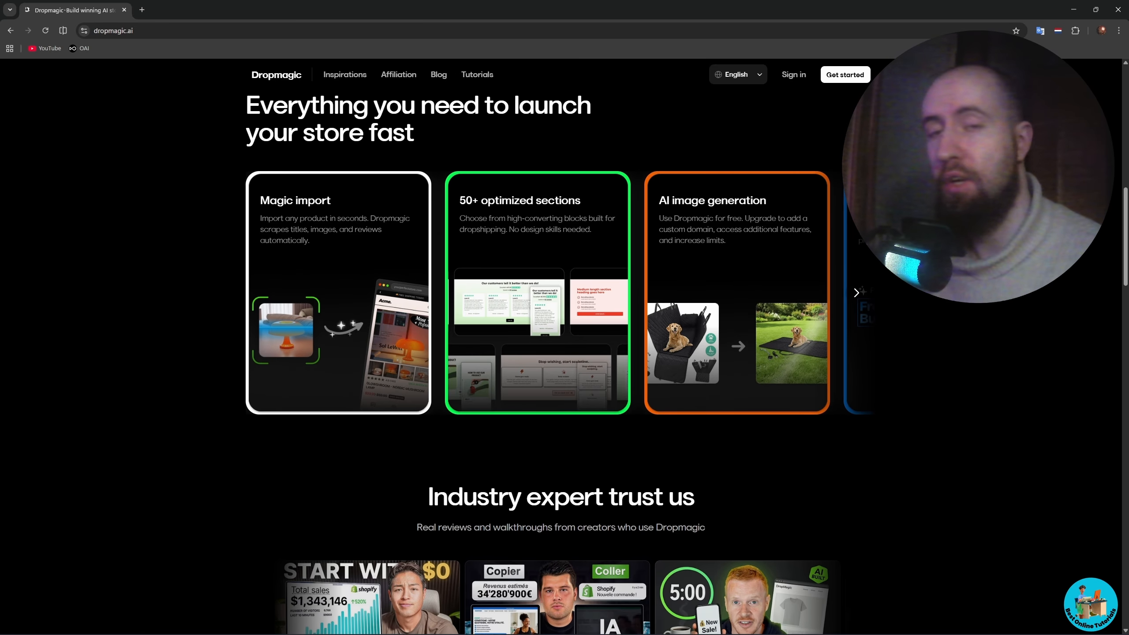
pyautogui.scroll(-2, 561, 360)
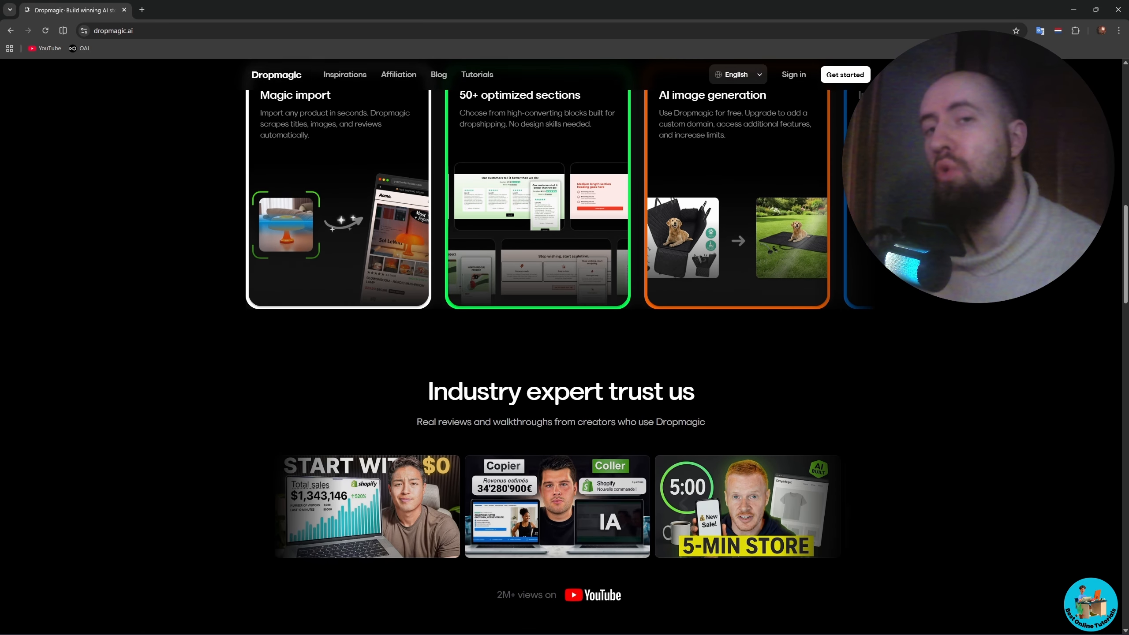
pyautogui.scroll(-2, 560, 360)
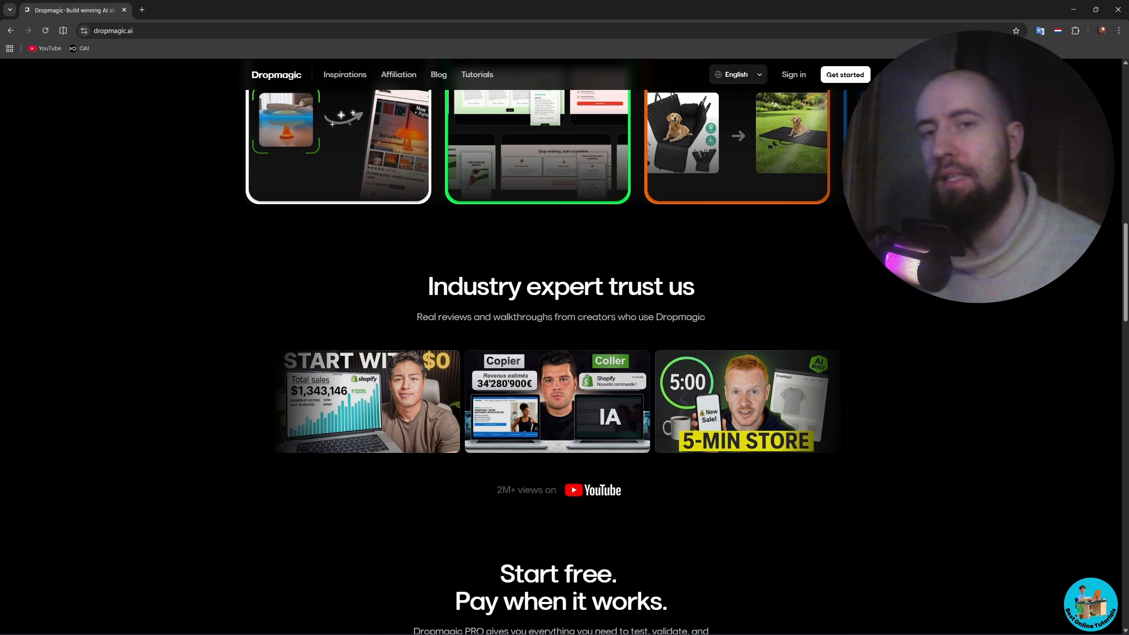
pyautogui.scroll(-2, 561, 360)
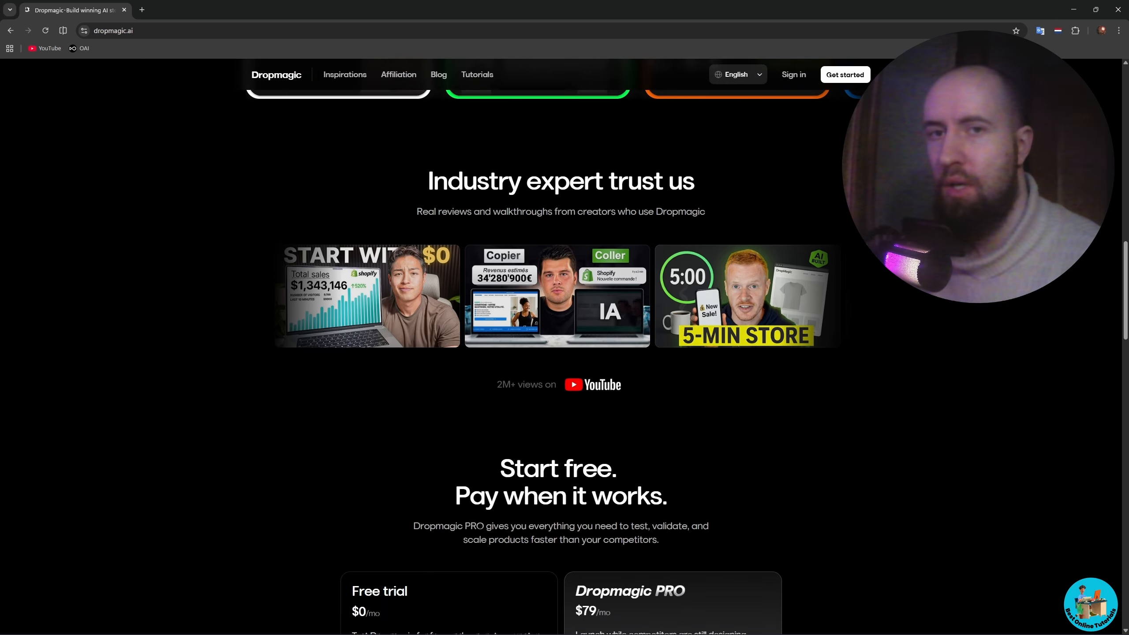
pyautogui.scroll(-2, 560, 361)
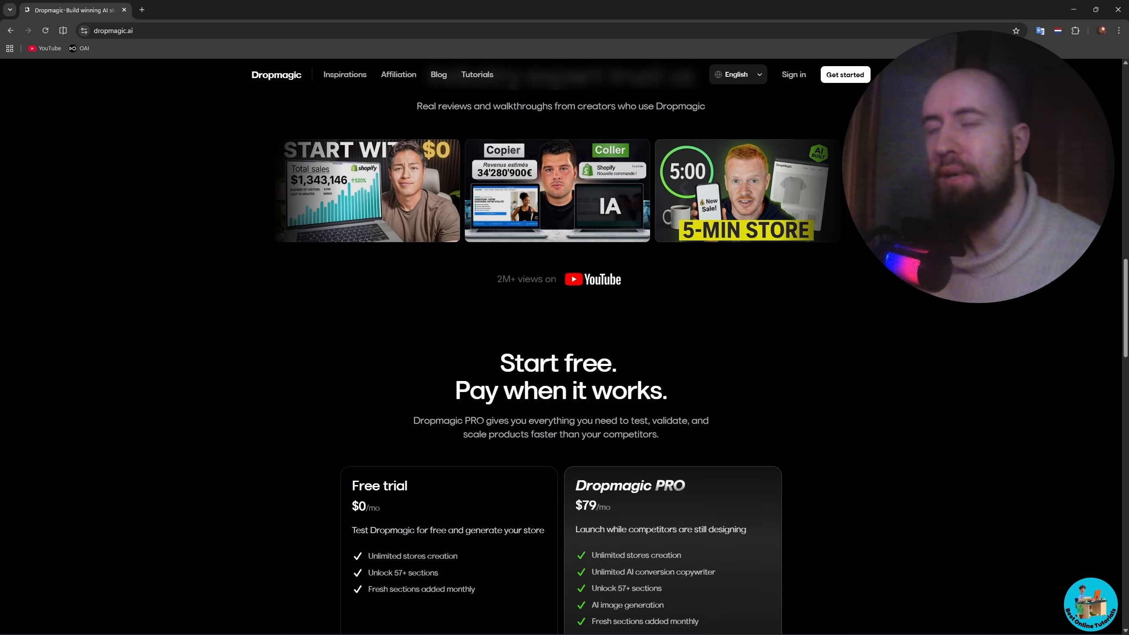
pyautogui.scroll(-2, 560, 360)
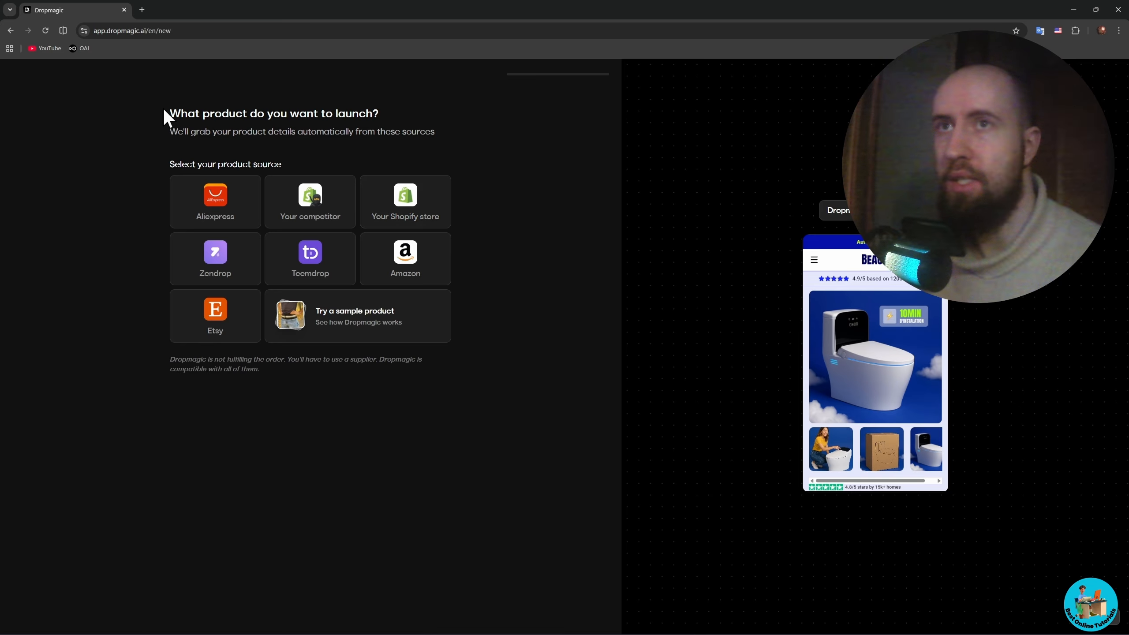
# - Choose Your Shopify store as the product source and start installing Dropmagic from its Shopify App Store listing
pyautogui.moveTo(191, 111); pyautogui.dragTo(332, 112)
pyautogui.click(399, 113)
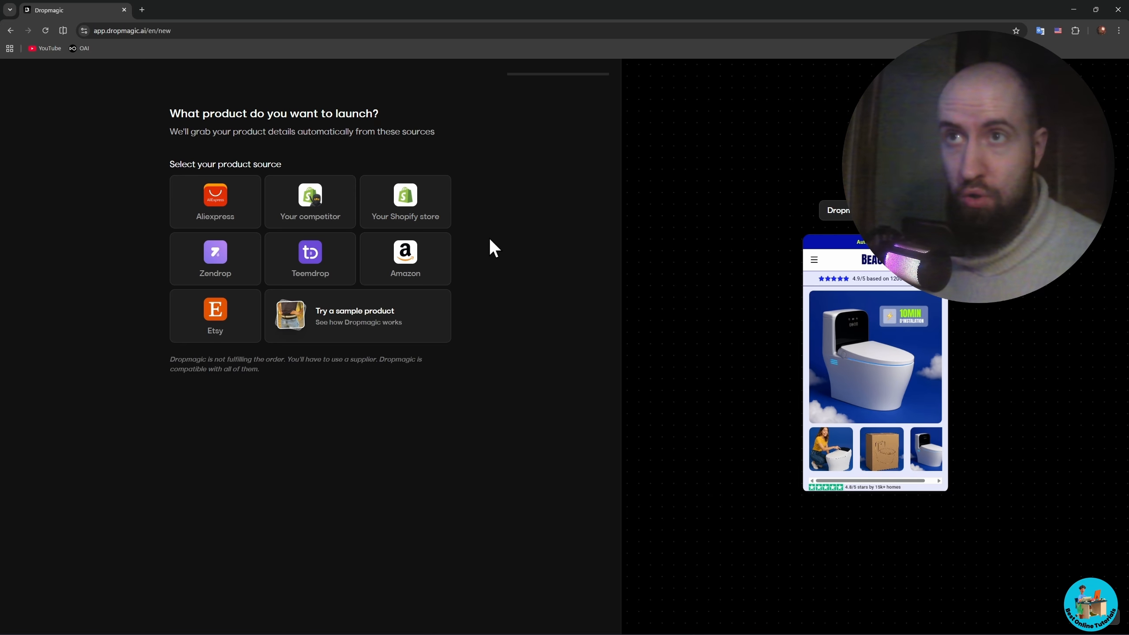
pyautogui.click(403, 200)
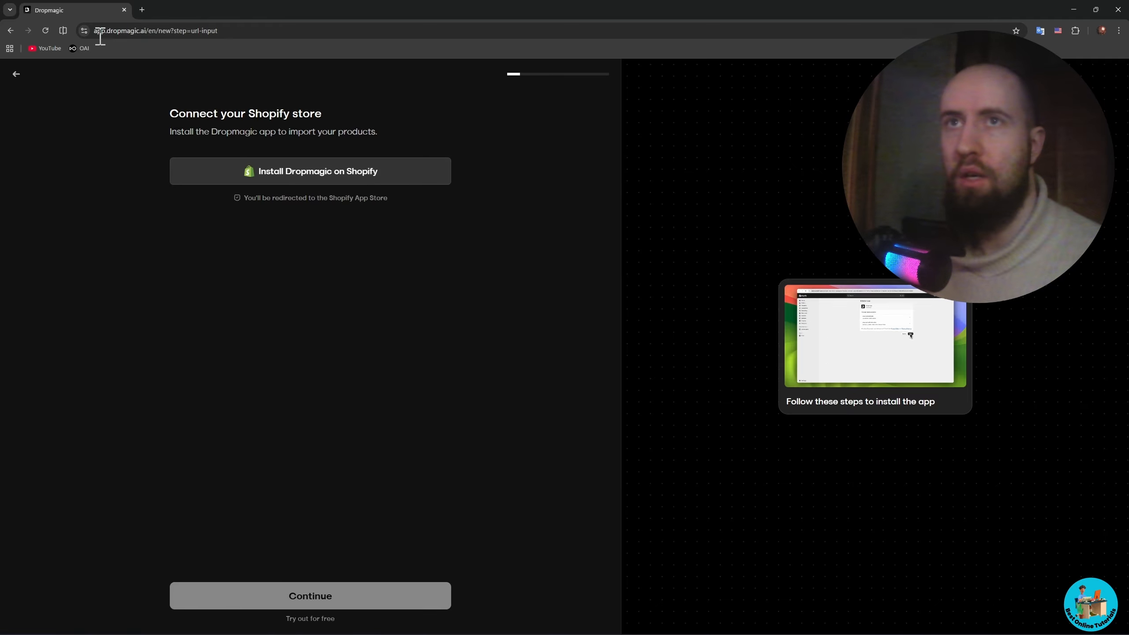
pyautogui.click(364, 182)
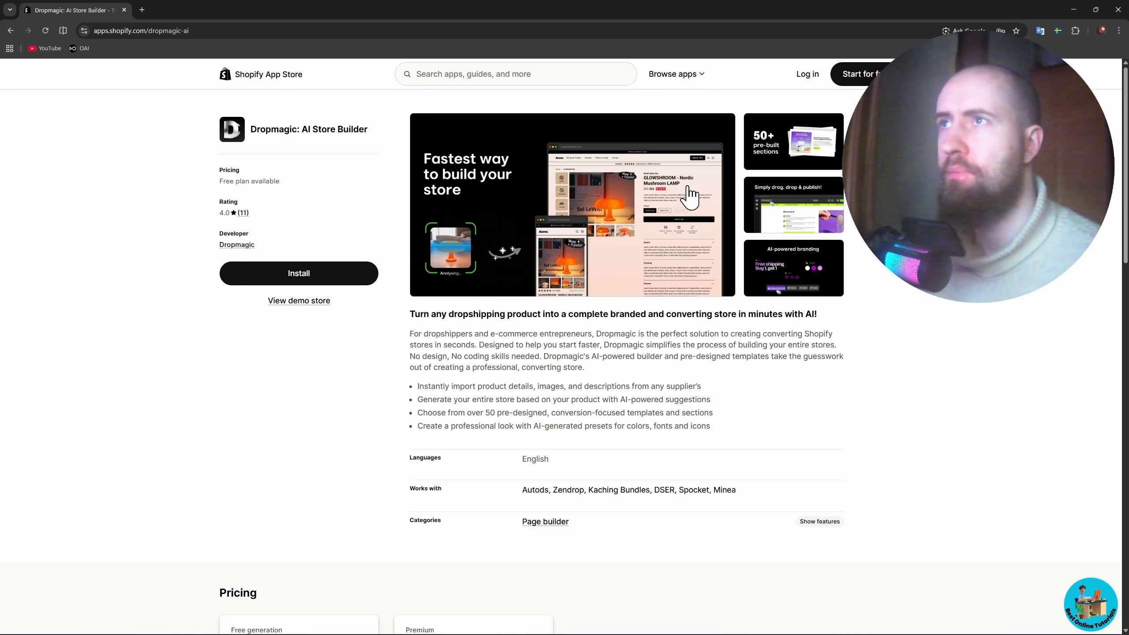
pyautogui.click(334, 274)
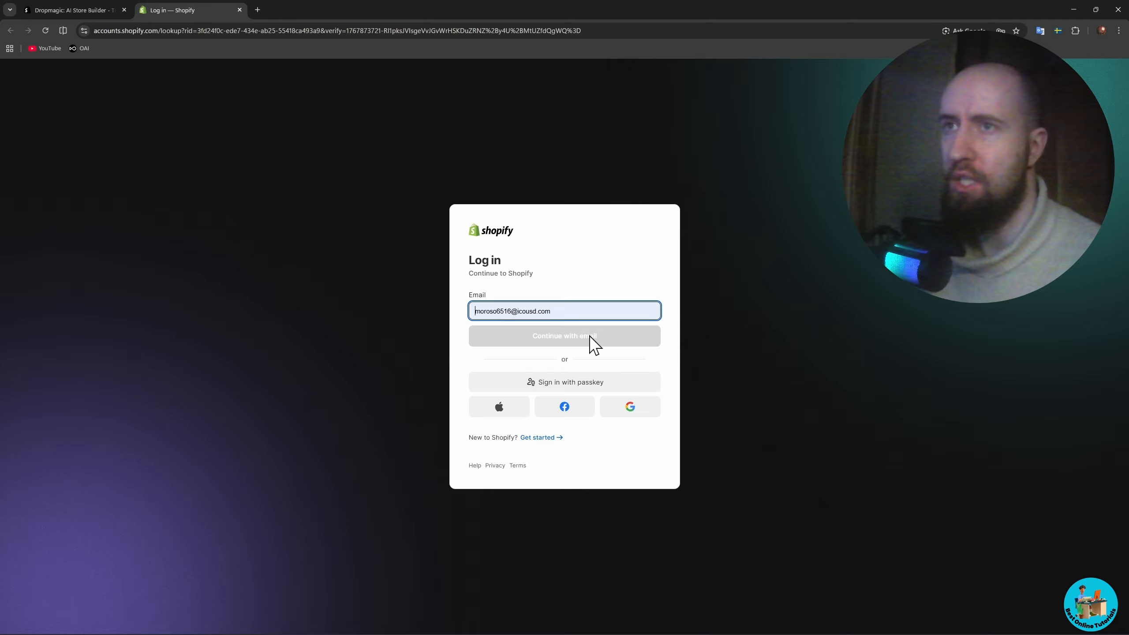
# - Log in to Shopify with the saved account email and password and request the Dropmagic installation again
pyautogui.click(571, 340)
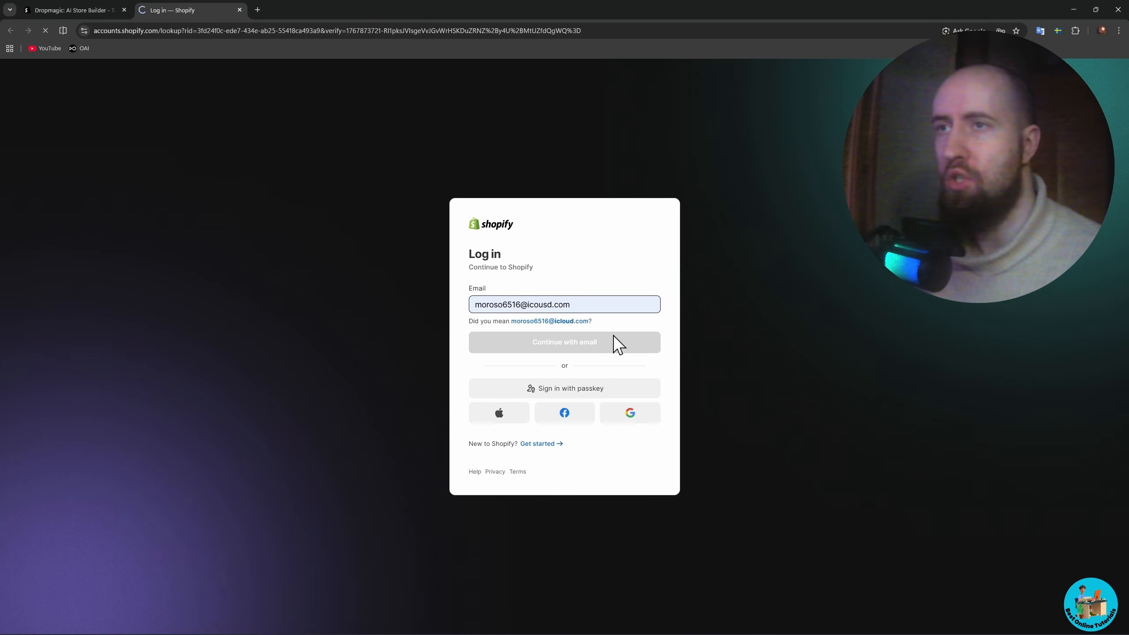
pyautogui.click(575, 410)
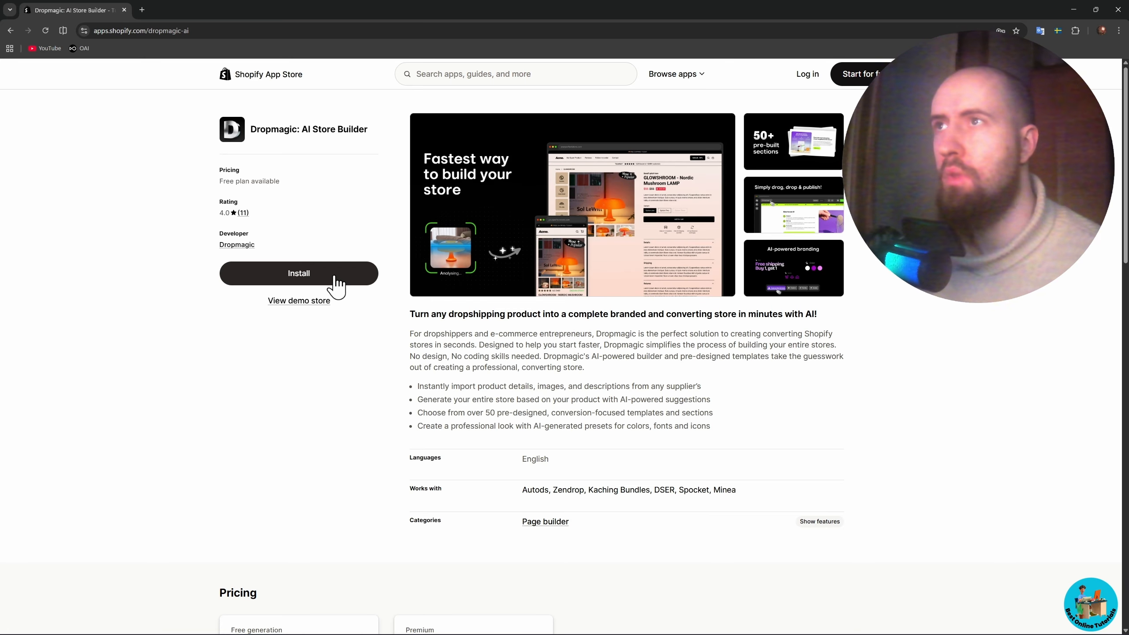
pyautogui.click(336, 278)
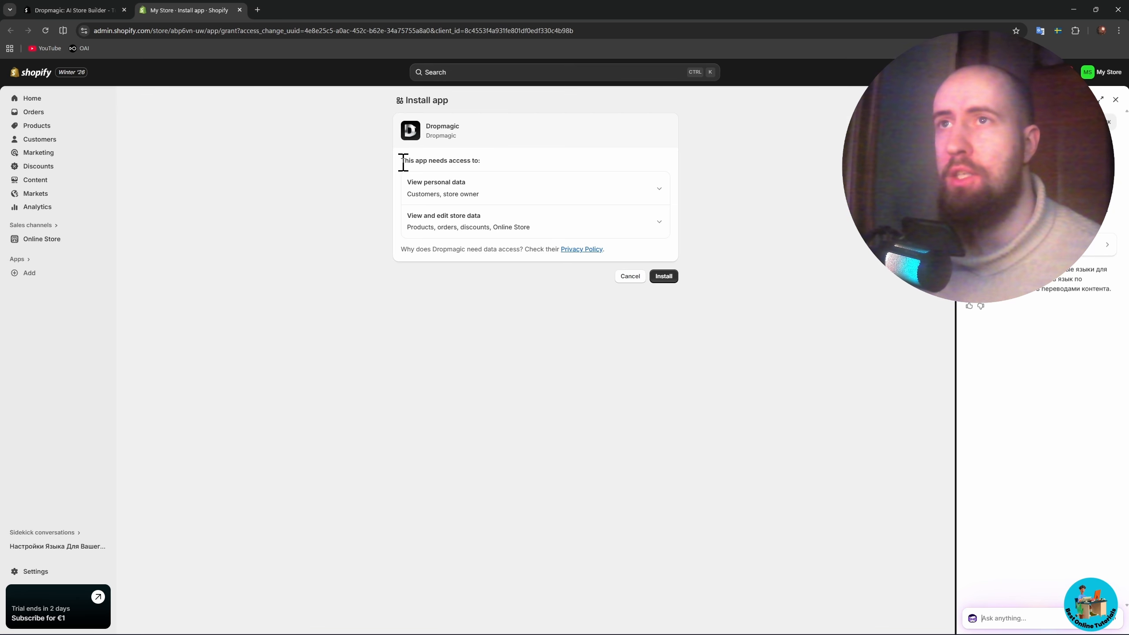
# - Expand the app's personal data and store data permissions, then install Dropmagic on the My Store shop
pyautogui.click(659, 189)
pyautogui.click(659, 267)
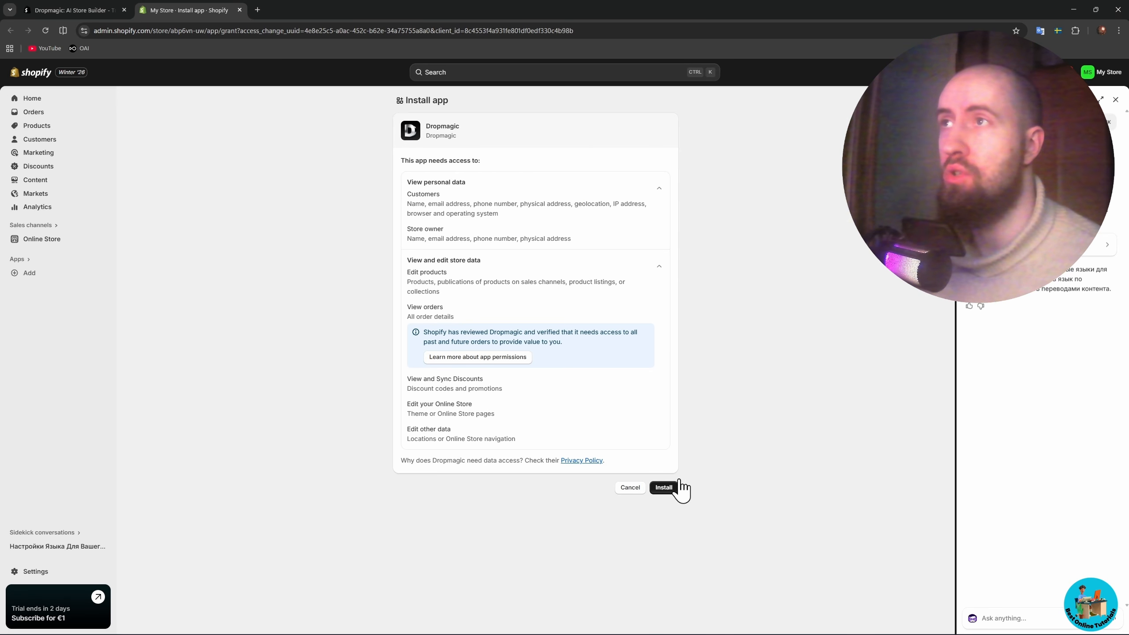
pyautogui.click(1116, 99)
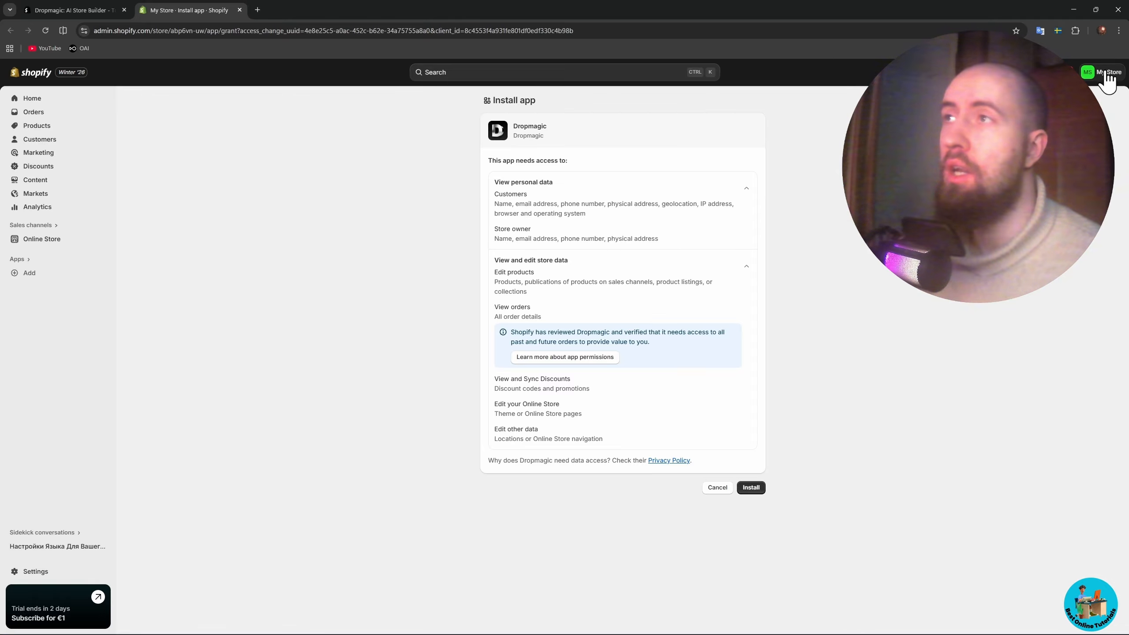
pyautogui.click(1107, 74)
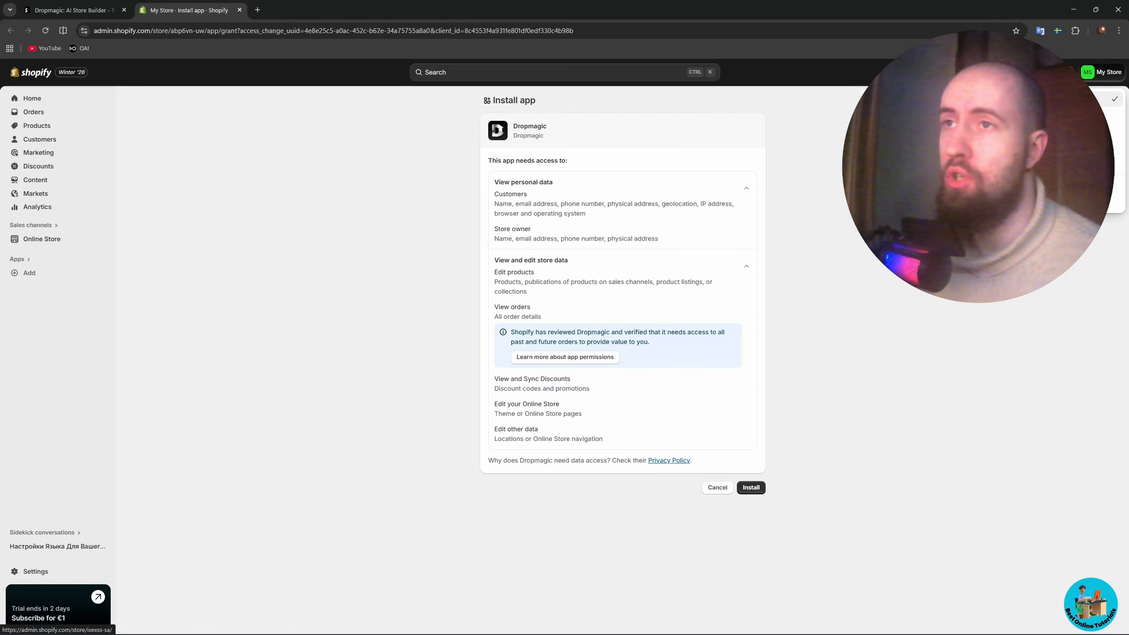
pyautogui.click(761, 486)
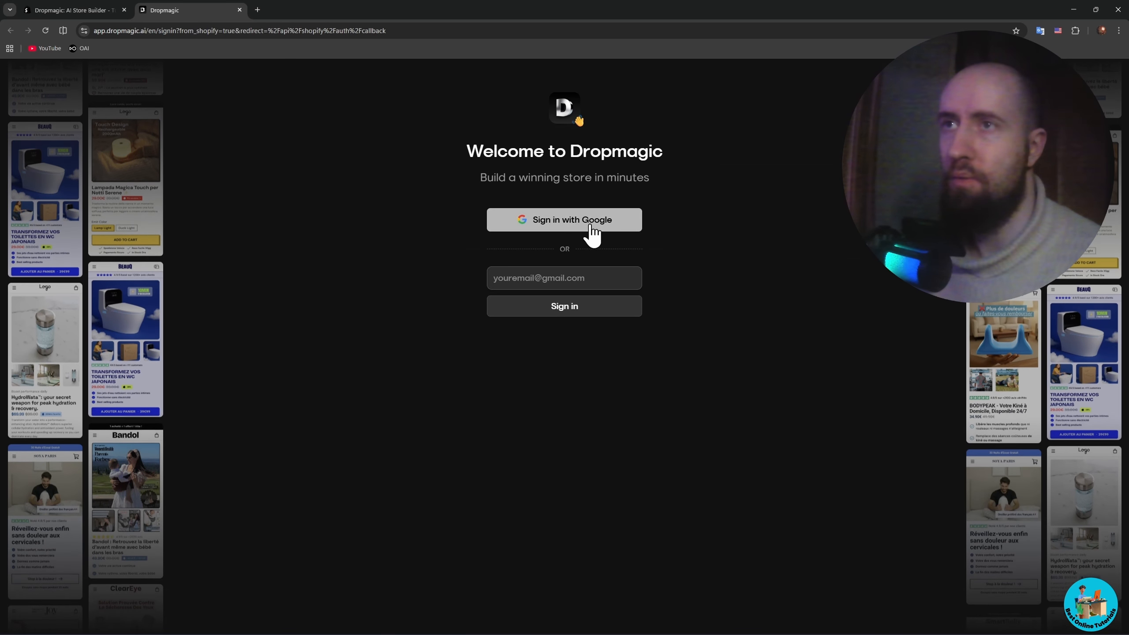
# - Sign in to Dropmagic with the existing Google account and allow it to access the profile information
pyautogui.click(570, 221)
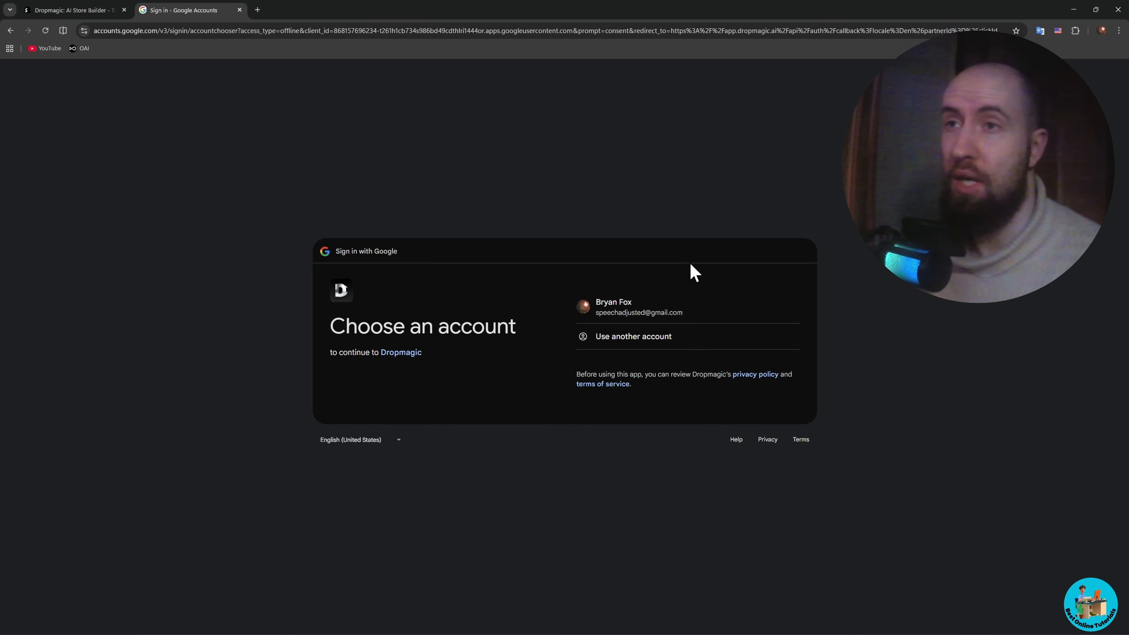
pyautogui.click(656, 313)
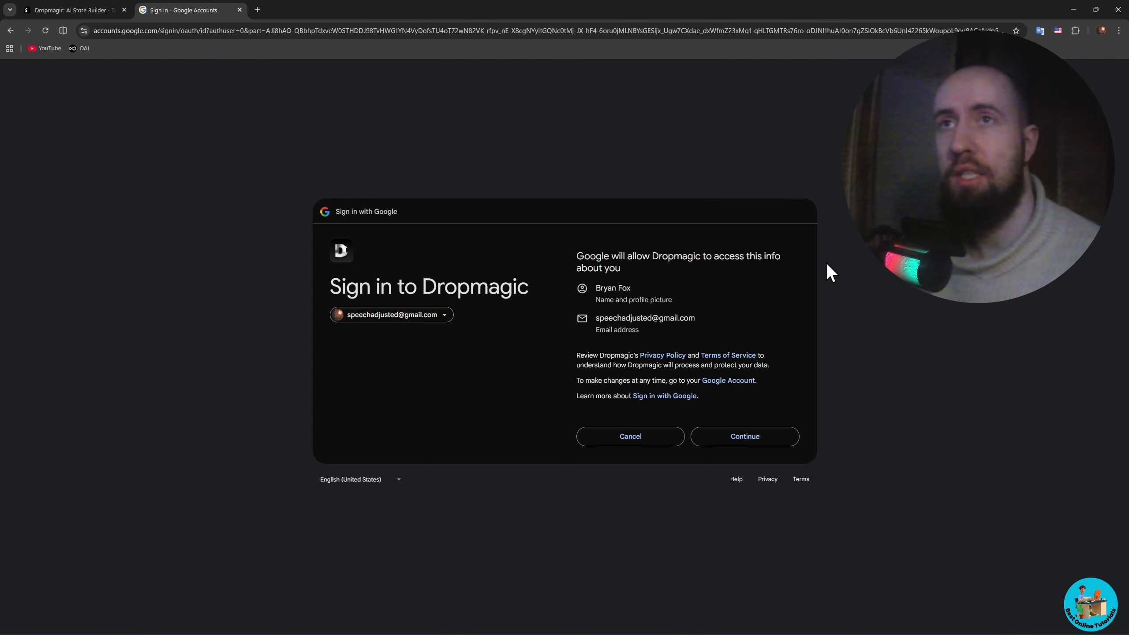
pyautogui.click(774, 438)
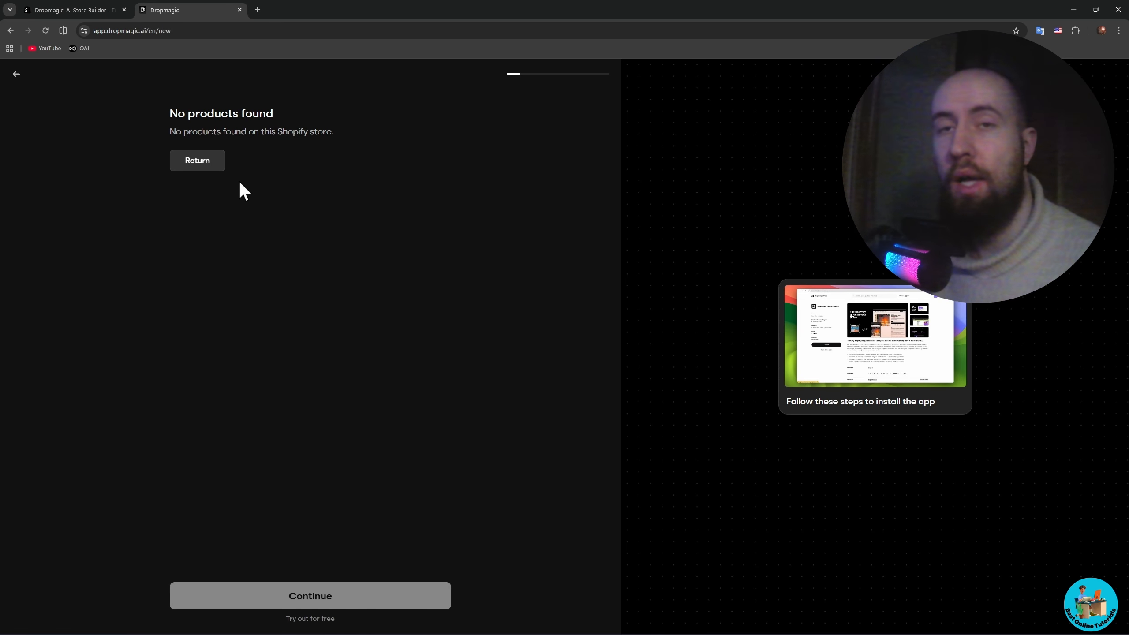
# - Search the web for shopify in a new browser tab
pyautogui.click(83, 9)
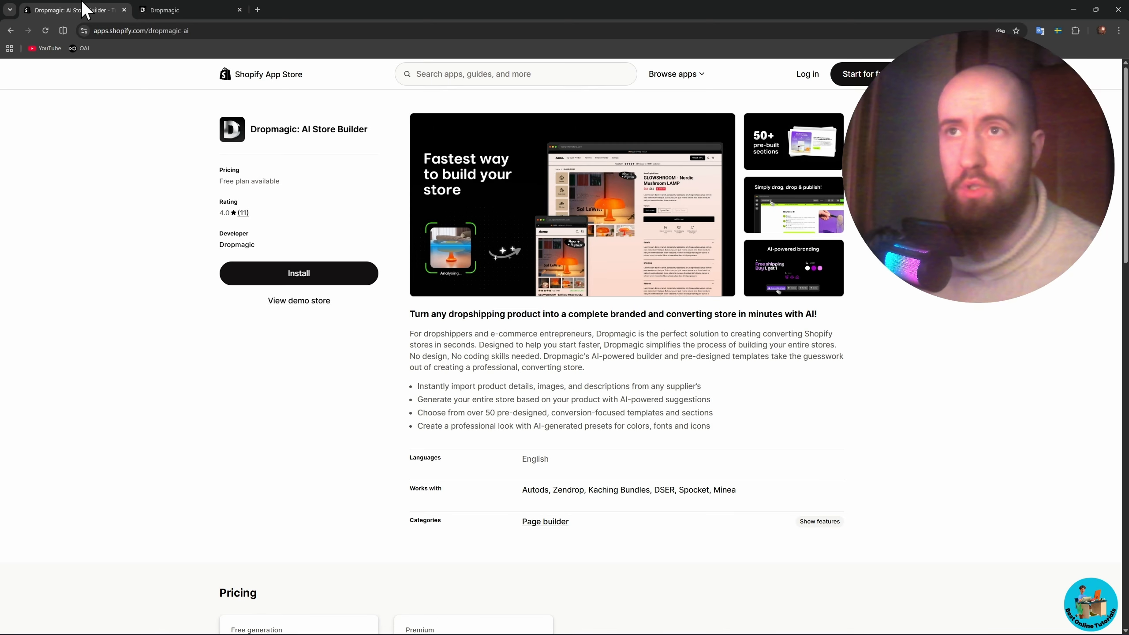
pyautogui.click(258, 10)
pyautogui.write('ырщ')
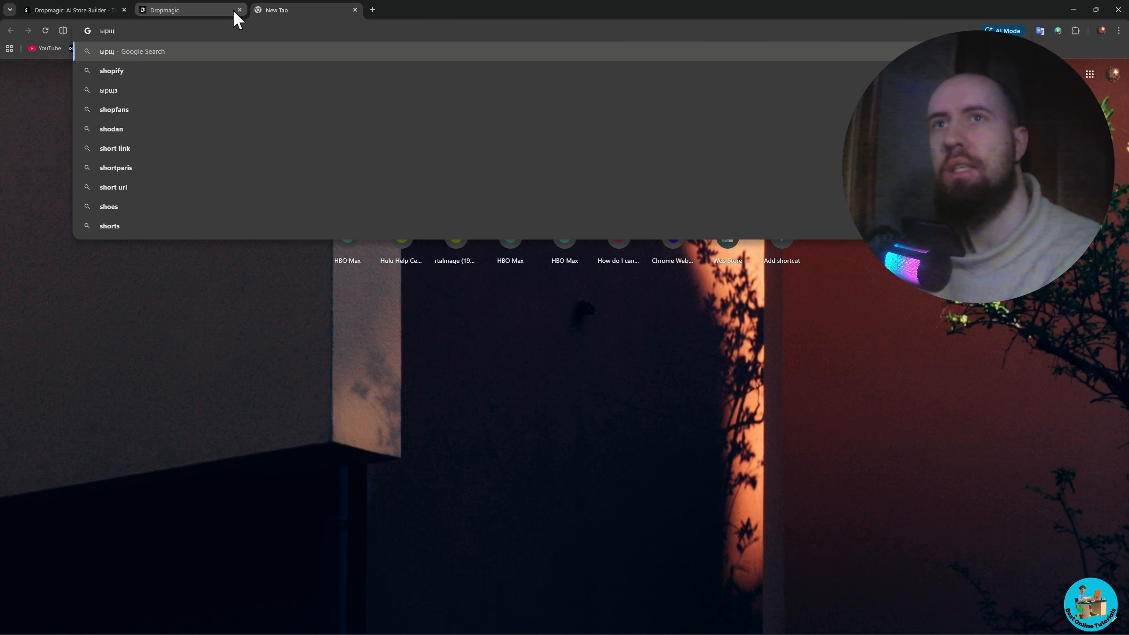
pyautogui.press('Down')
pyautogui.press('Return')
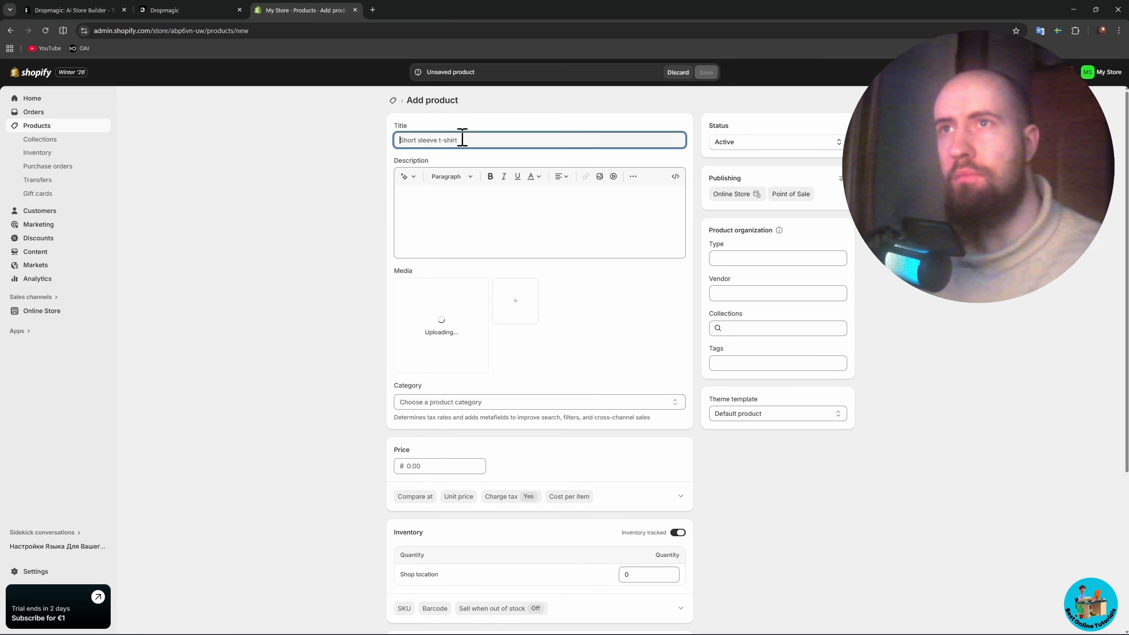
# - Title the new Shopify product "shirt", set its price to 1,000.00 UAH and save it
pyautogui.write('sh')
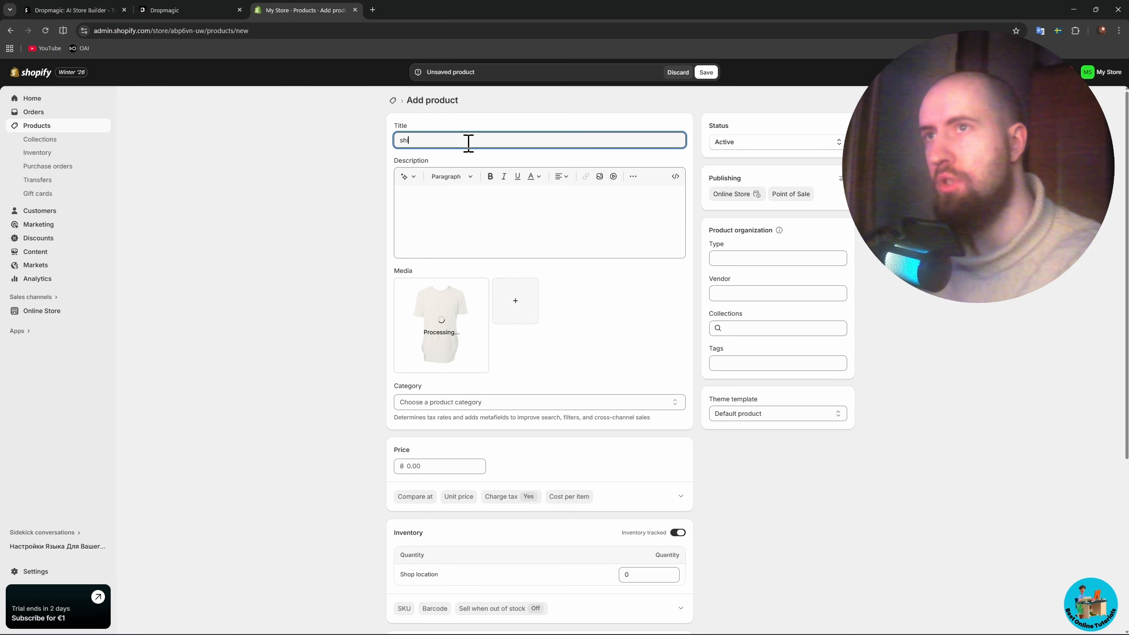
pyautogui.write('irt')
pyautogui.scroll(-3, 623, 320)
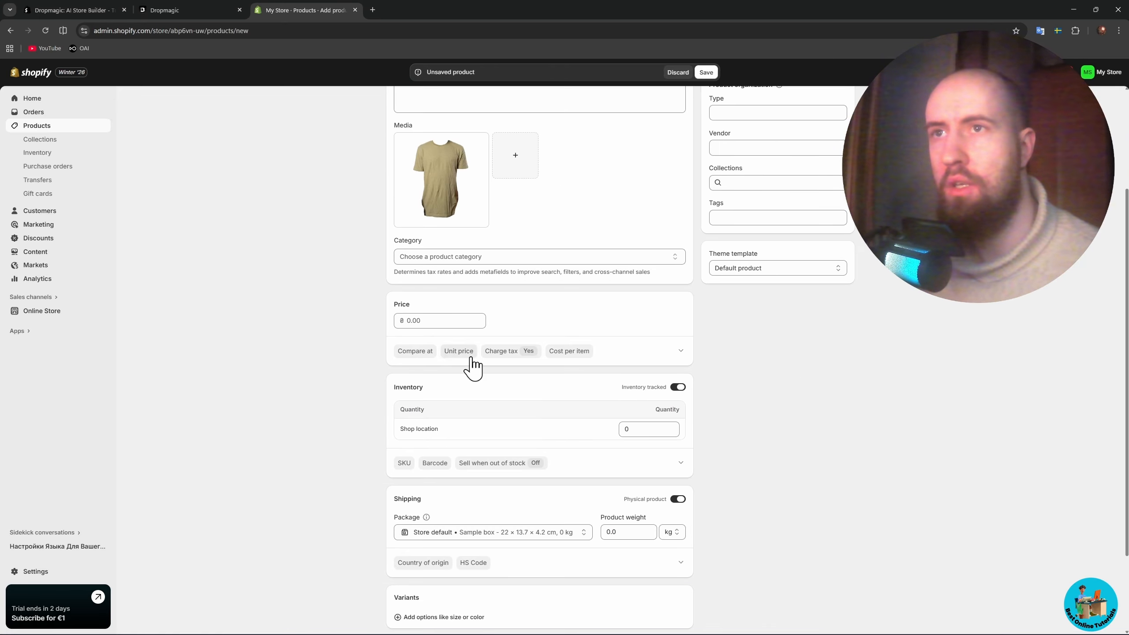
pyautogui.click(446, 320)
pyautogui.write('1,00')
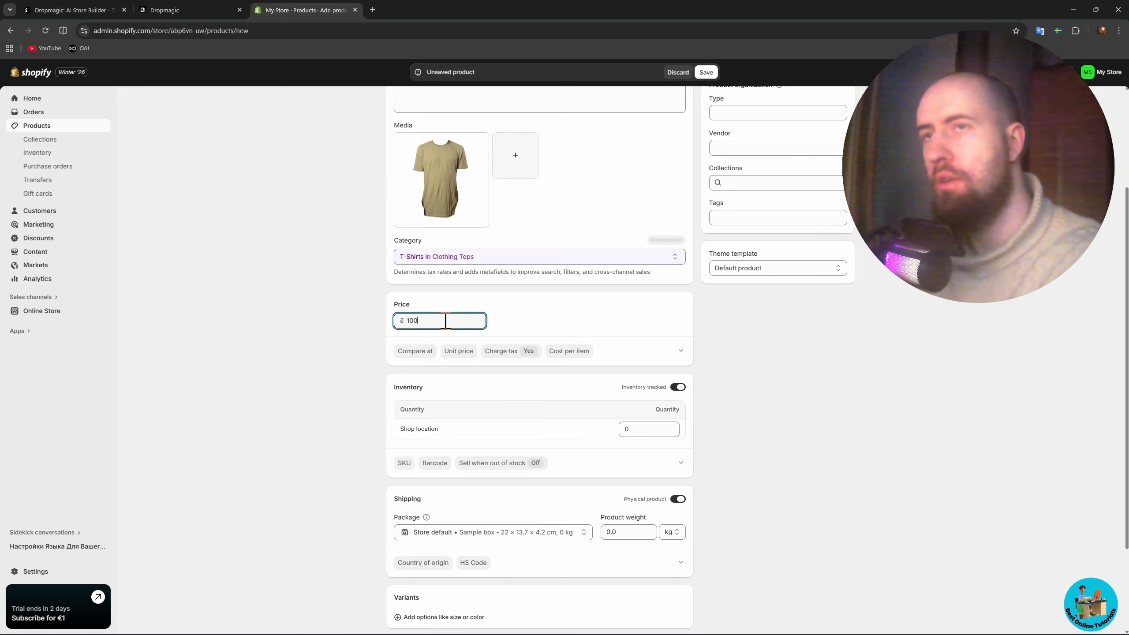
pyautogui.write('0')
pyautogui.click(884, 361)
pyautogui.scroll(-4, 710, 374)
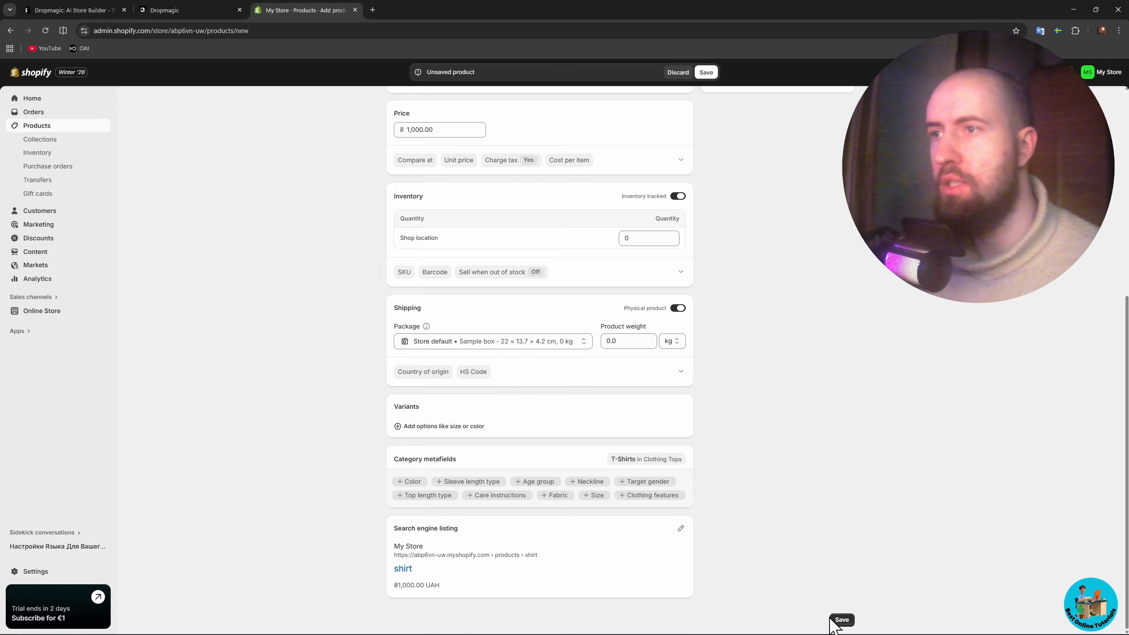
pyautogui.click(843, 620)
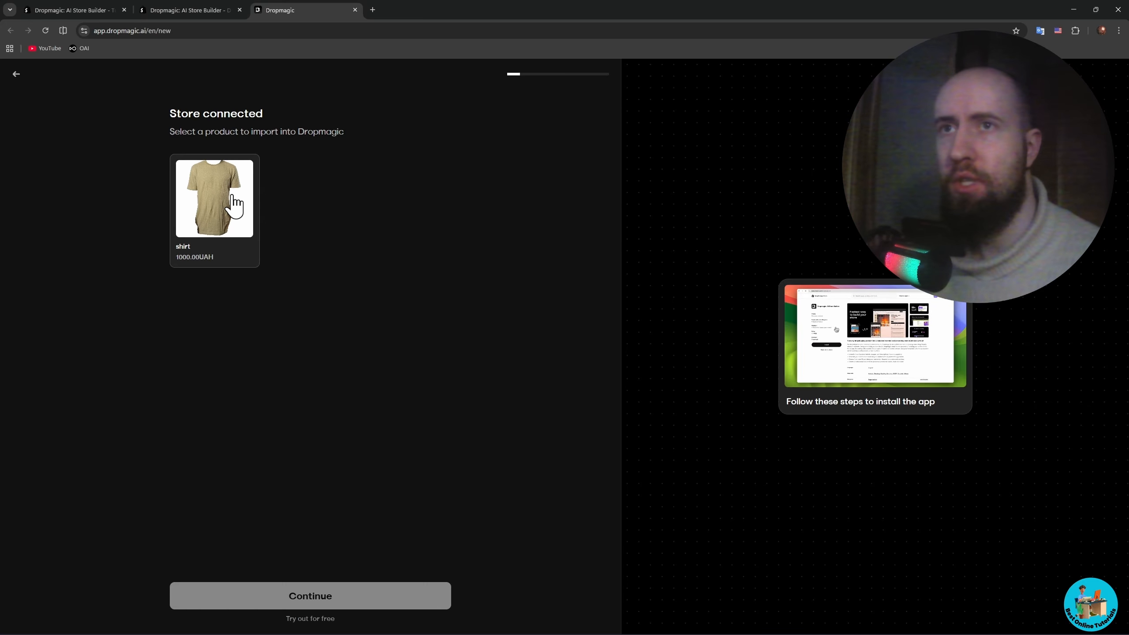
# - Select the shirt product from the connected store for import into Dropmagic
pyautogui.click(233, 205)
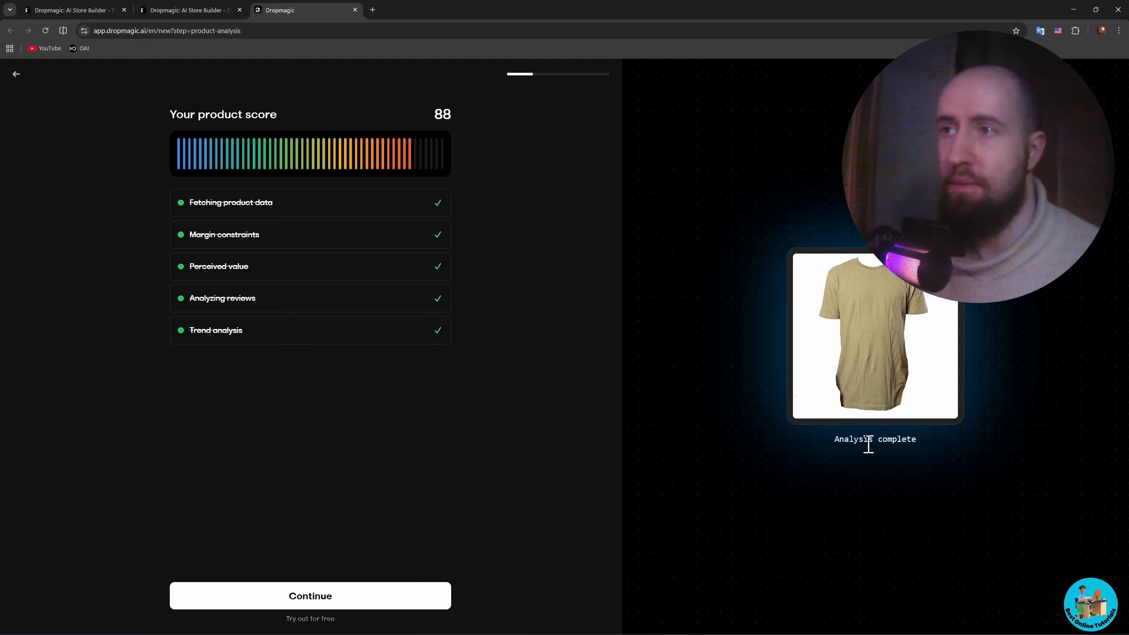
# - Set the store language to English, the ideal customer to Casual Wearer and the positioning to "Everyday Comfort, Effortless Style"
pyautogui.click(314, 583)
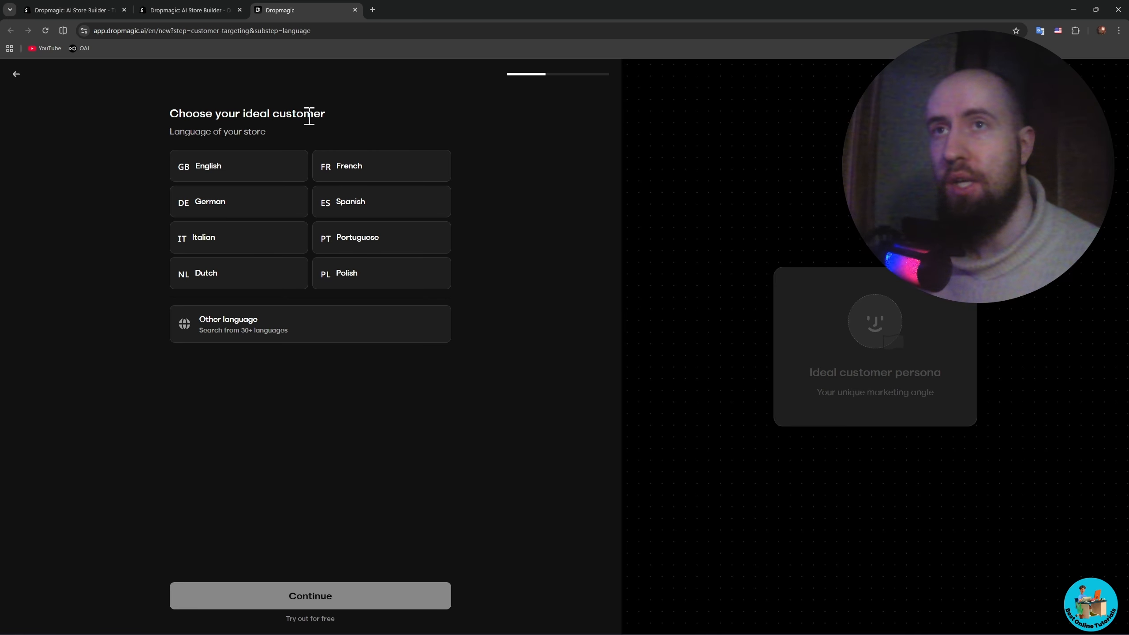
pyautogui.click(213, 169)
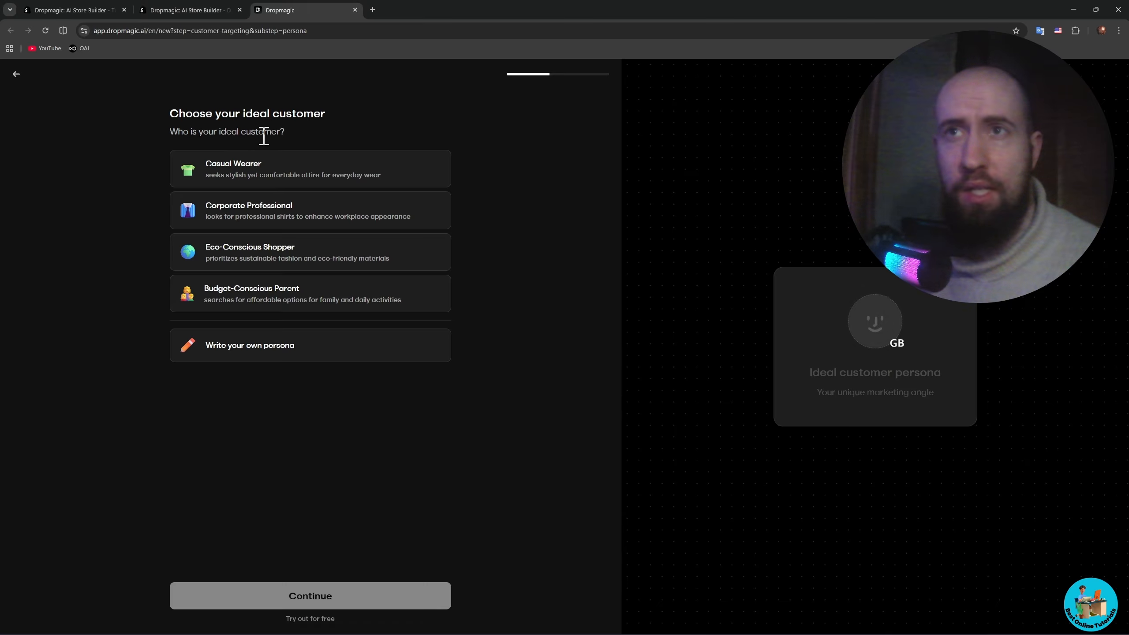
pyautogui.click(251, 165)
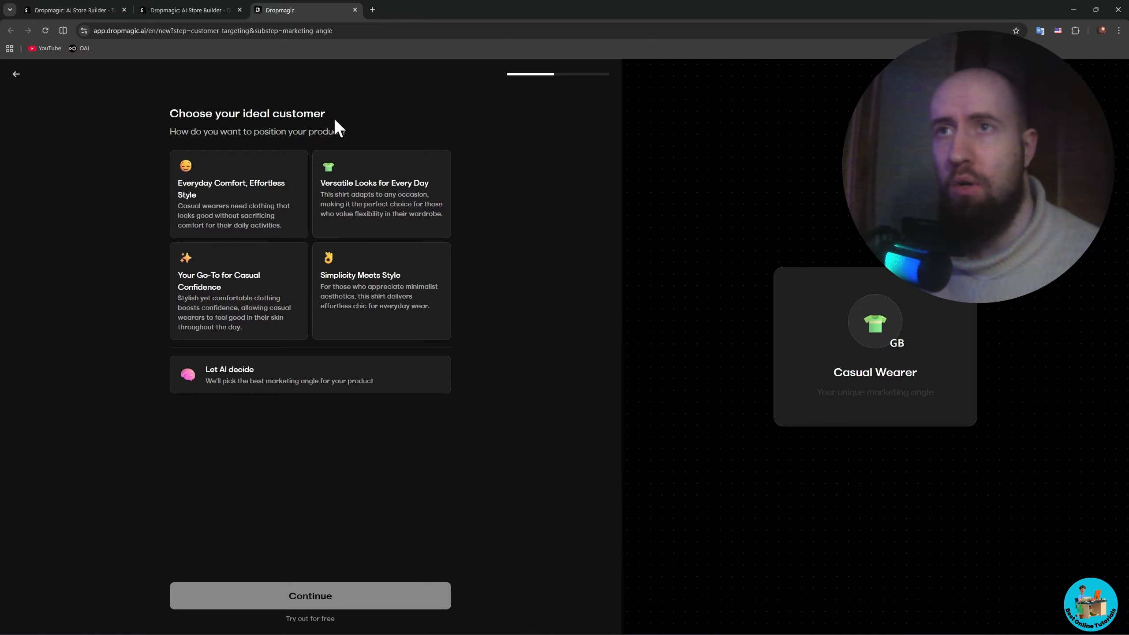
pyautogui.click(246, 183)
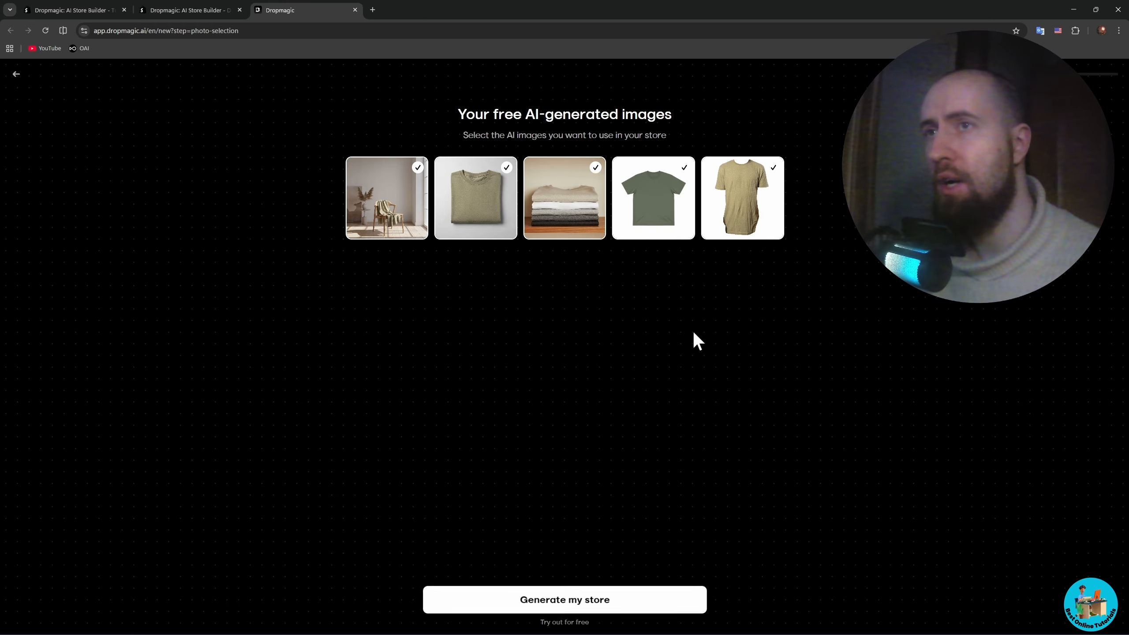
# - Generate the store with all five suggested images selected and dismiss the introductory video dialog
pyautogui.click(574, 601)
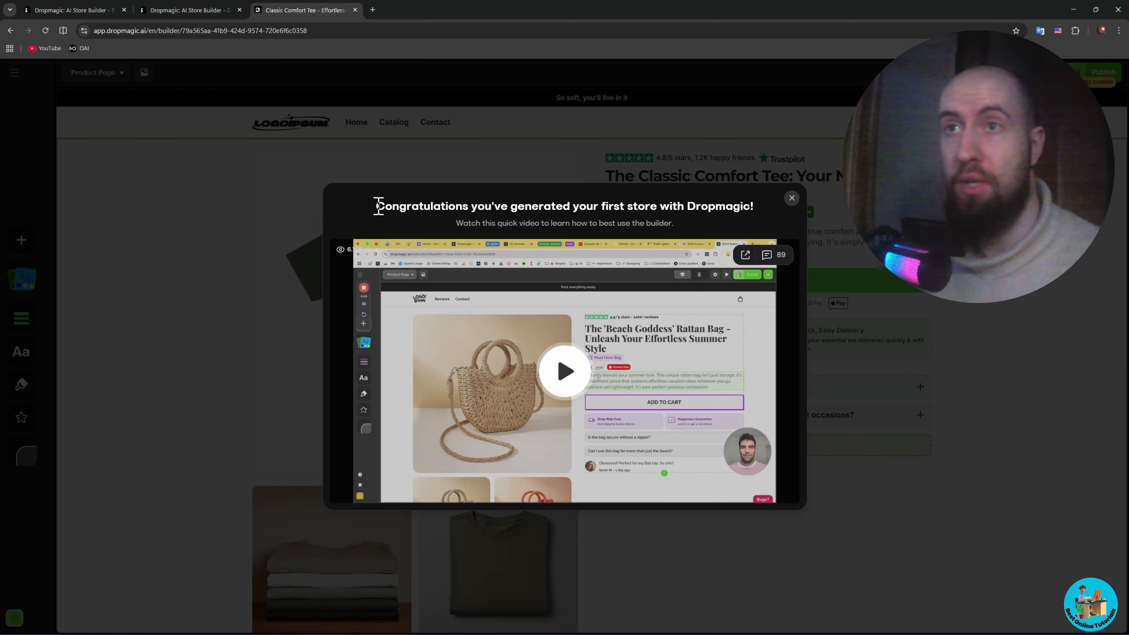
pyautogui.moveTo(374, 208); pyautogui.dragTo(749, 209)
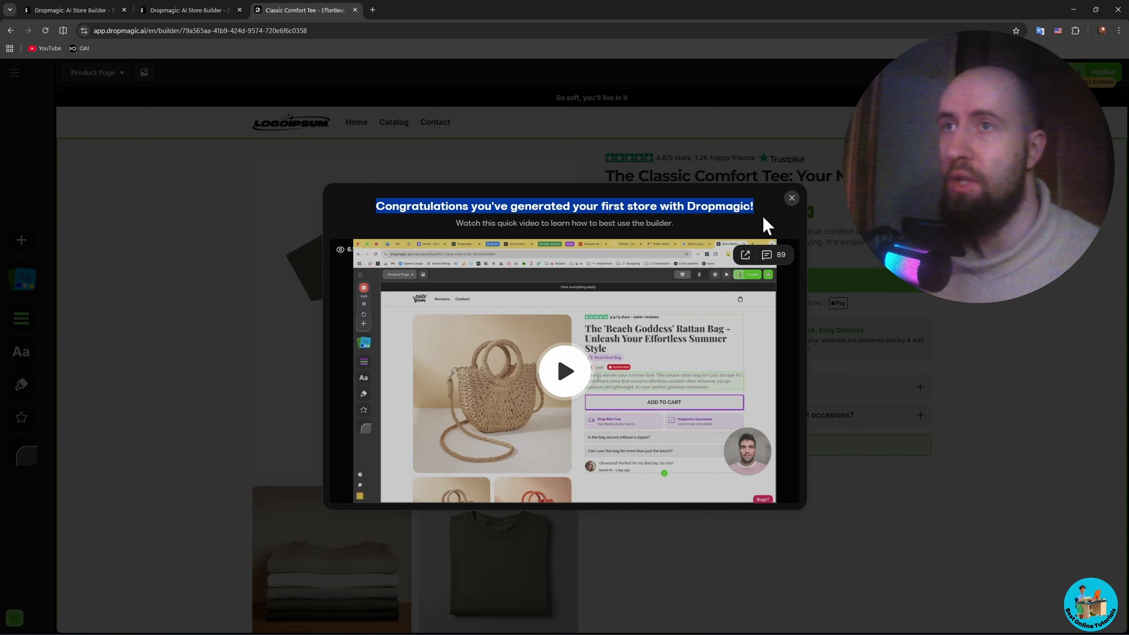
pyautogui.click(762, 215)
pyautogui.click(792, 198)
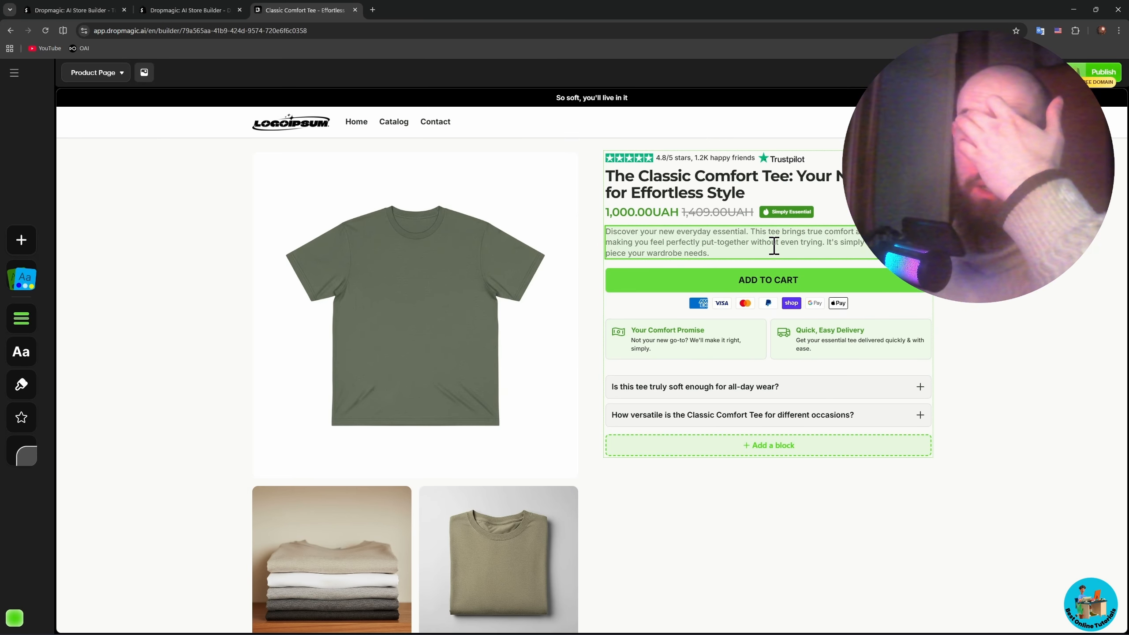
# - Examine the generated product page, including its image gallery, description and "Your Style, Your Way" section
pyautogui.scroll(-10, 735, 280)
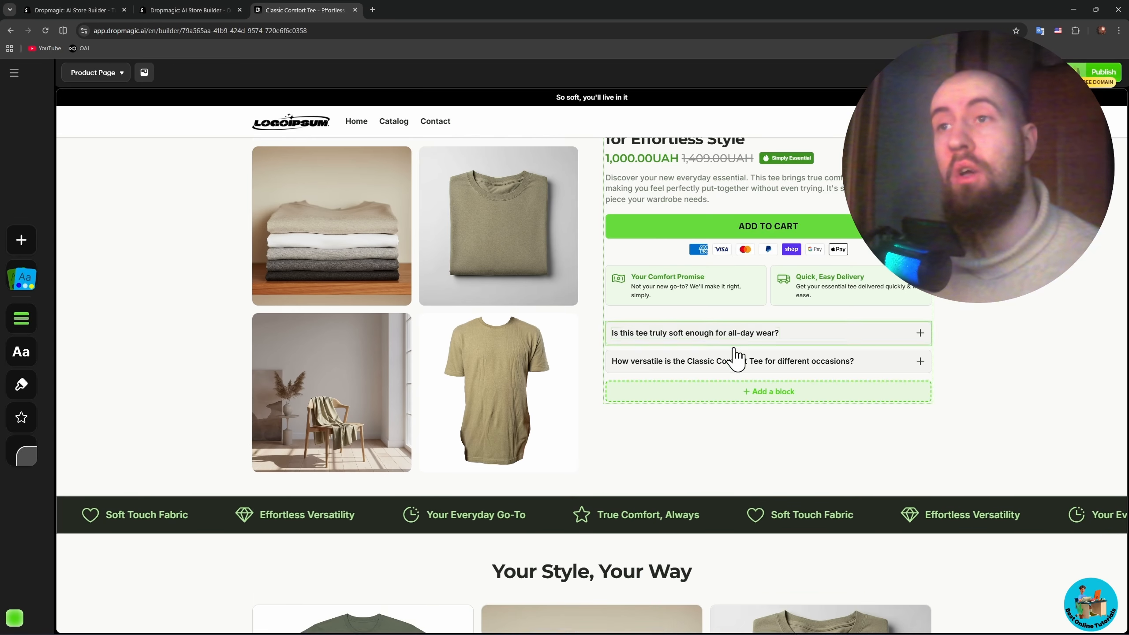
pyautogui.scroll(5, 805, 350)
pyautogui.scroll(-5, 618, 390)
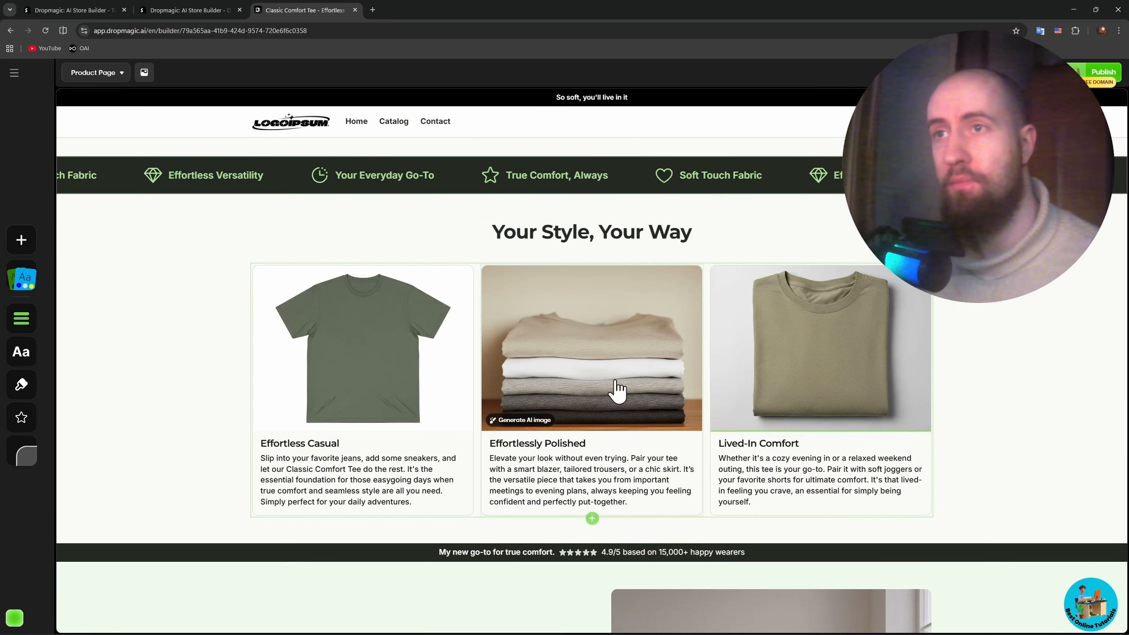
pyautogui.scroll(-6, 719, 398)
pyautogui.scroll(10, 903, 346)
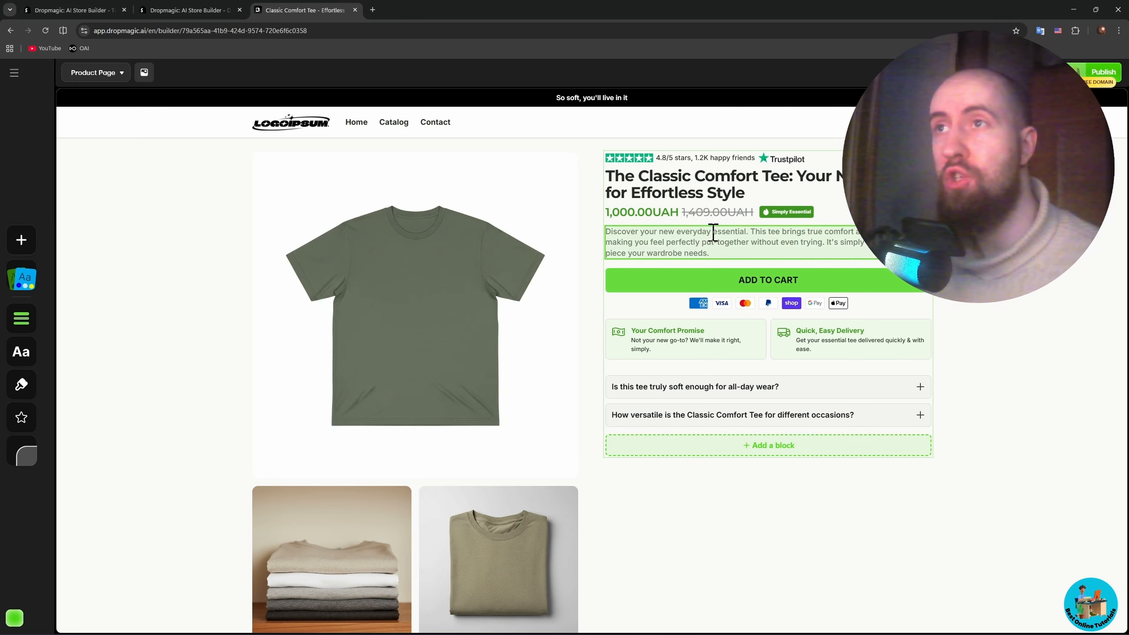
pyautogui.scroll(-1, 499, 331)
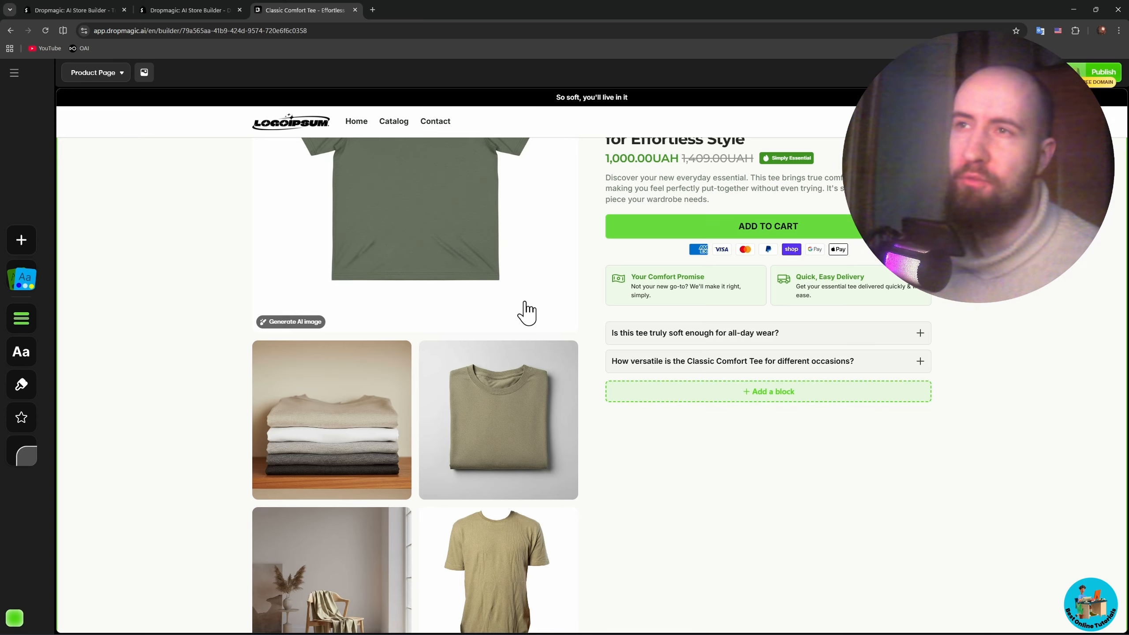
pyautogui.scroll(1, 527, 313)
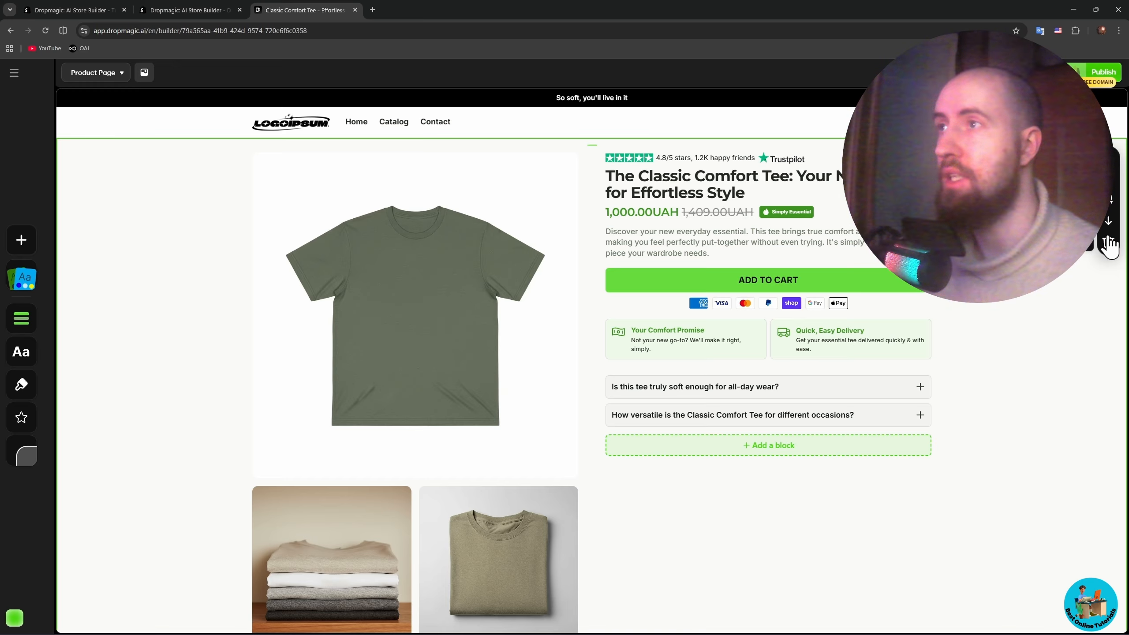
# - View the media and AI image generation options of the main T-shirt picture, leaving them without making changes
pyautogui.click(1114, 190)
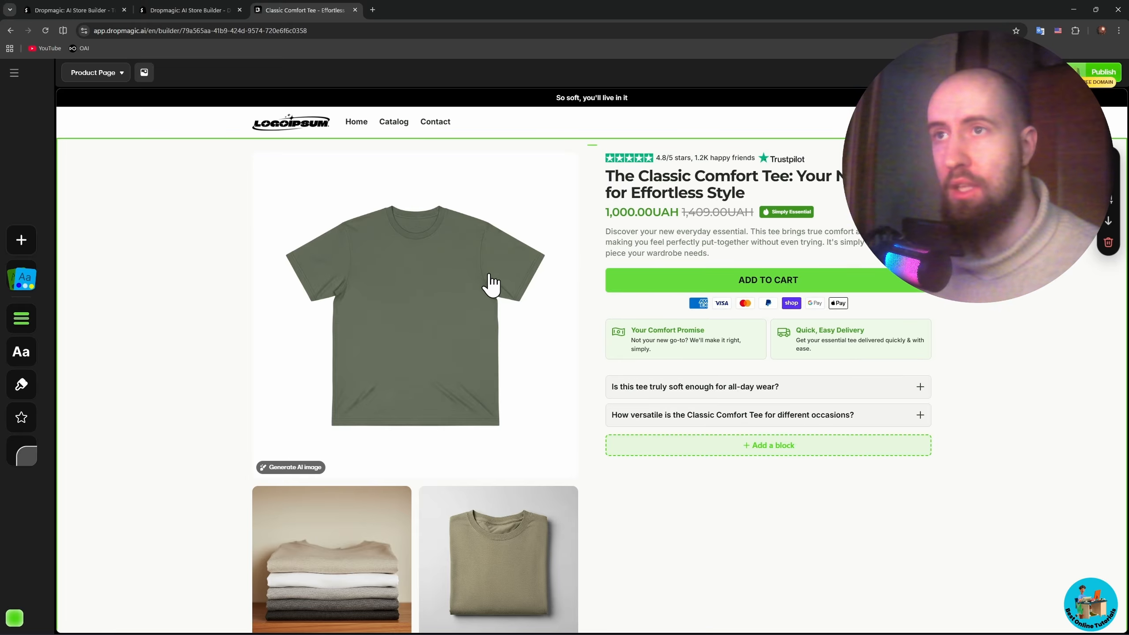
pyautogui.click(353, 465)
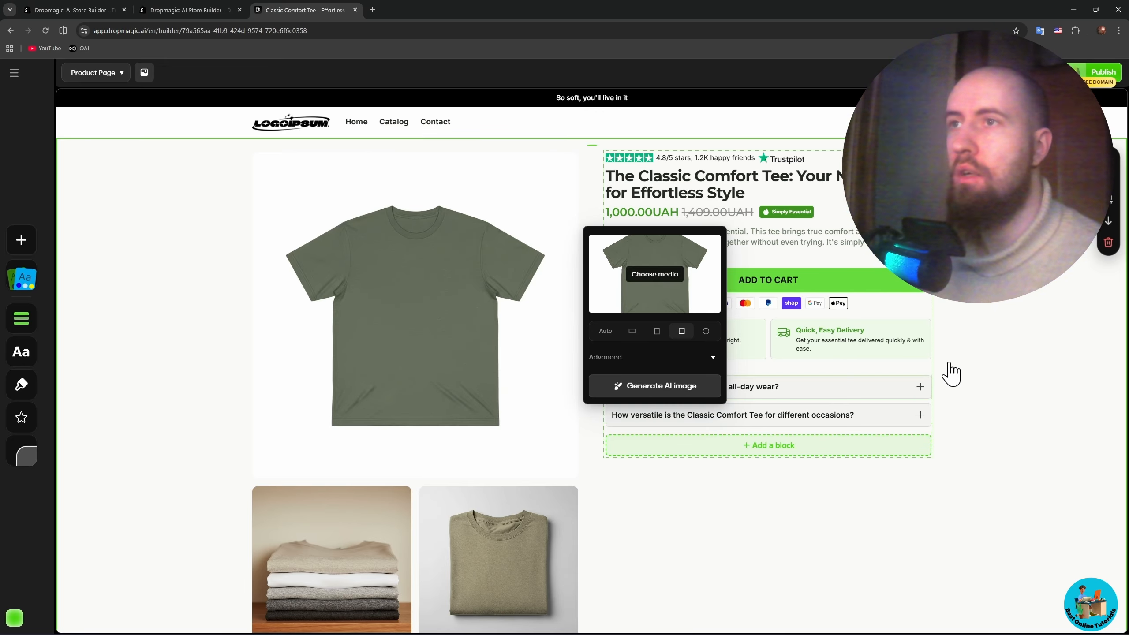
pyautogui.click(1115, 190)
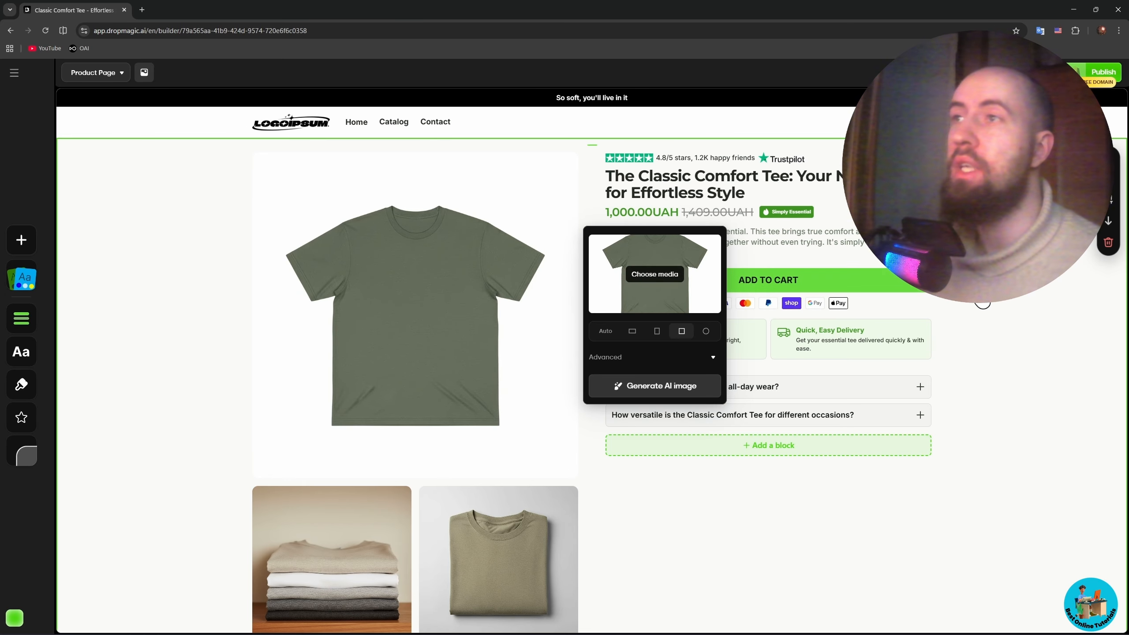
pyautogui.click(981, 303)
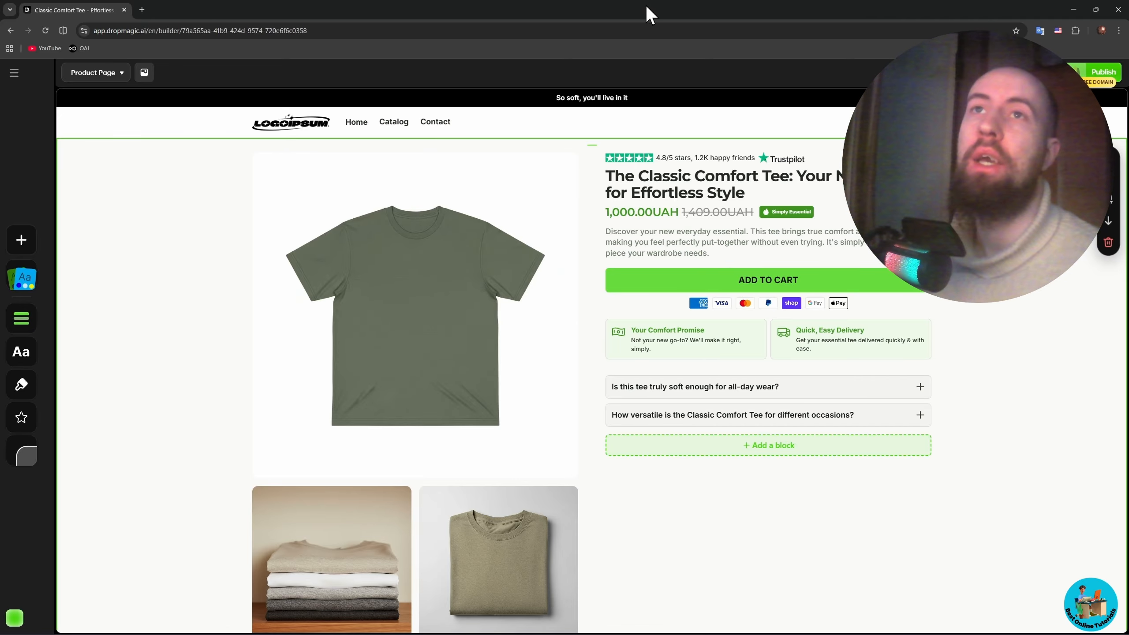
# - Open Shopify in a new browser tab, log in to the store admin and display its product list
pyautogui.click(141, 9)
pyautogui.write('sh')
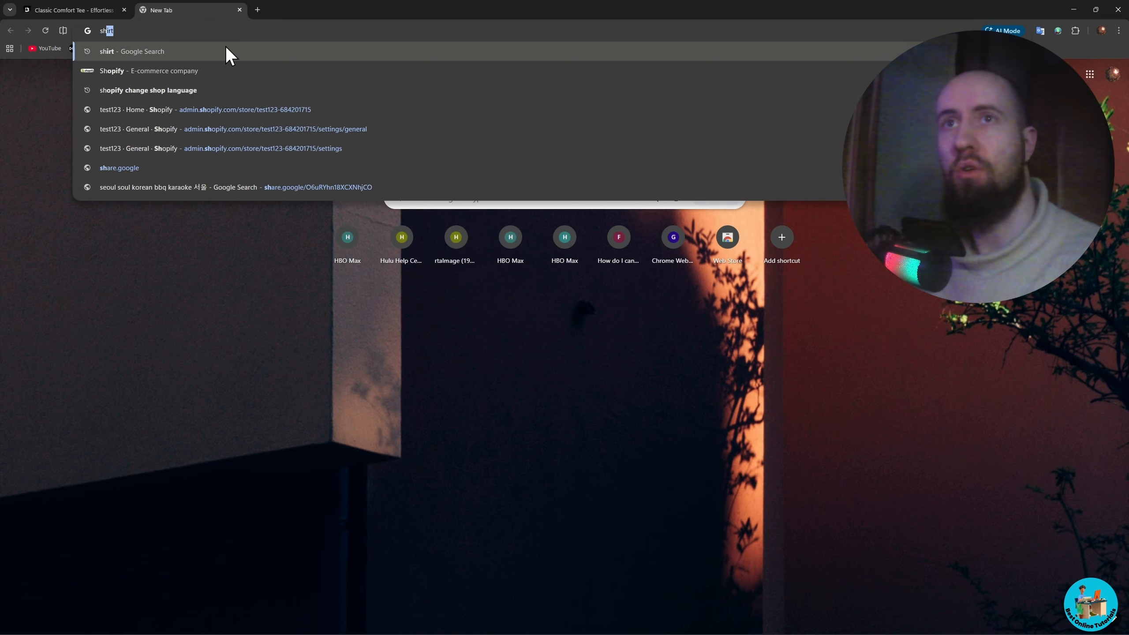
pyautogui.click(210, 70)
pyautogui.click(228, 165)
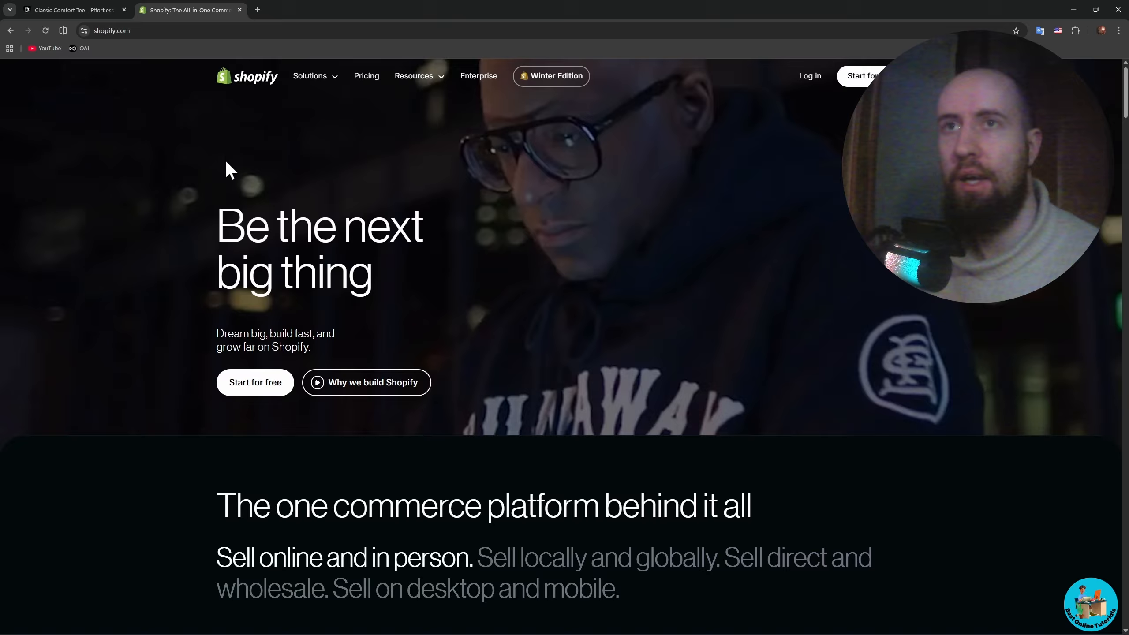
pyautogui.click(809, 77)
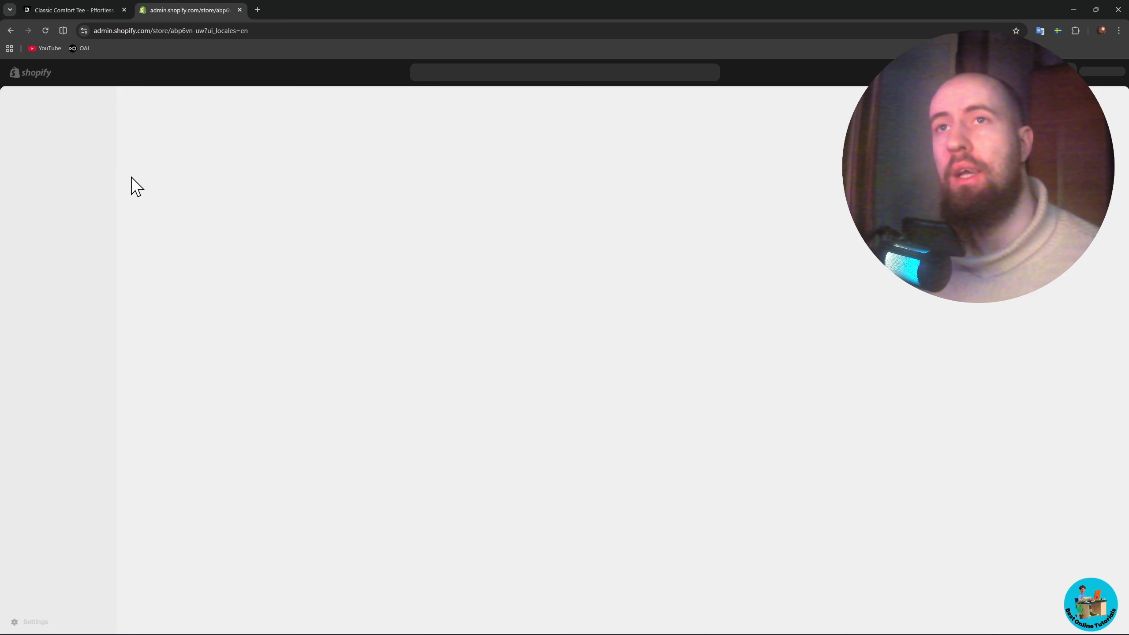
pyautogui.click(47, 126)
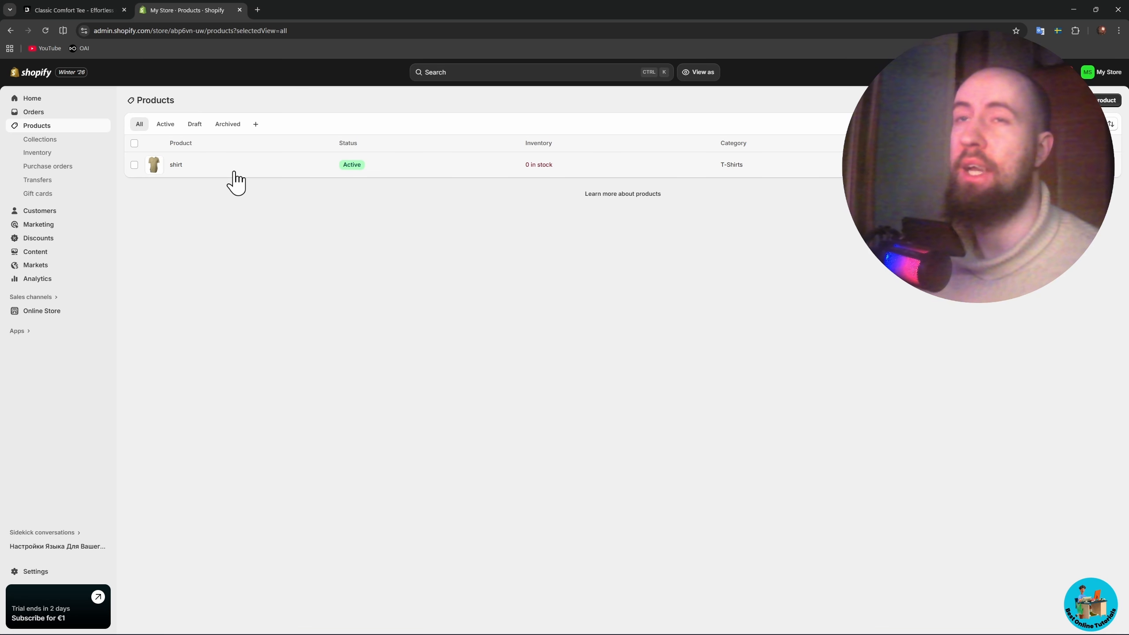
# - Return to the Dropmagic store builder and examine the product page's gallery, feature and styling sections
pyautogui.click(111, 9)
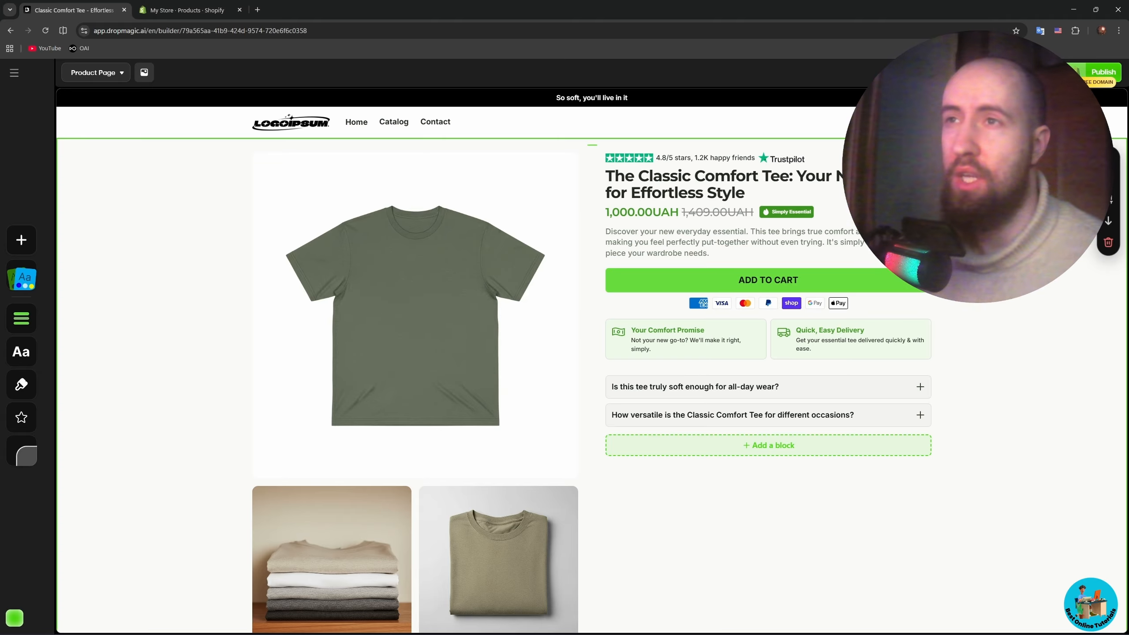
pyautogui.scroll(-5, 1031, 303)
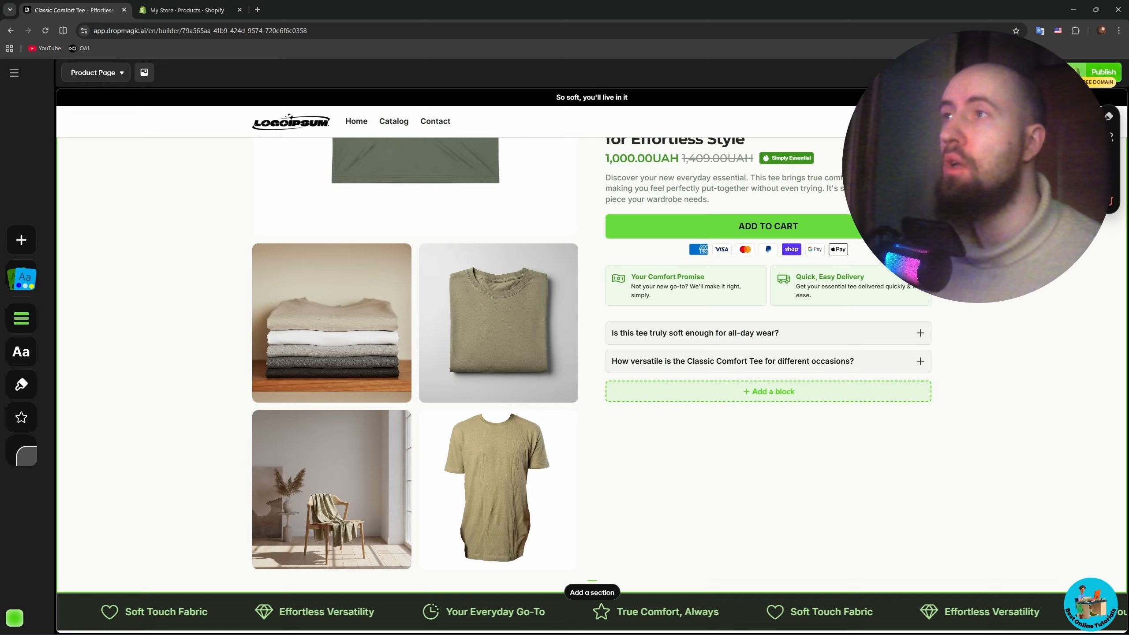
pyautogui.scroll(-4, 1032, 302)
pyautogui.scroll(-8, 1064, 274)
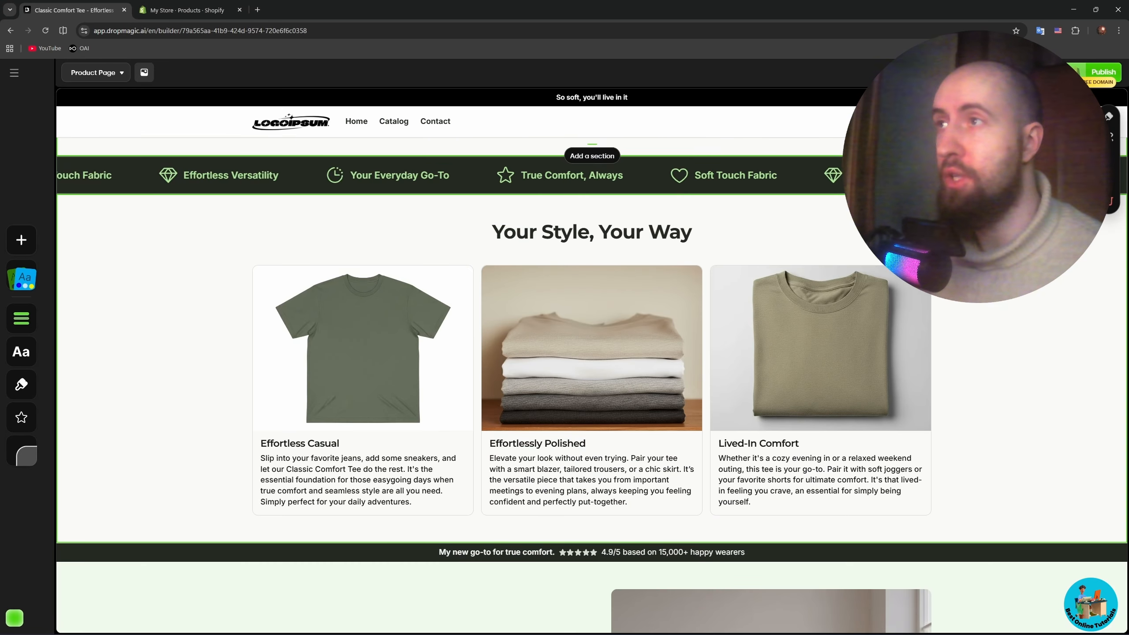
pyautogui.scroll(5, 1064, 273)
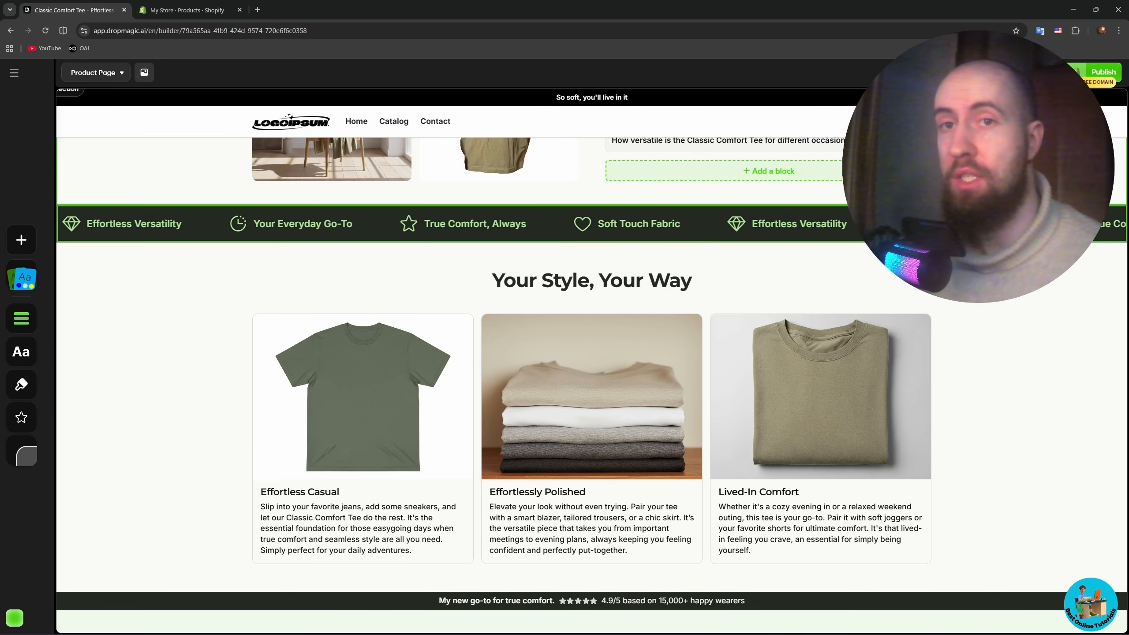
pyautogui.scroll(5, 1060, 274)
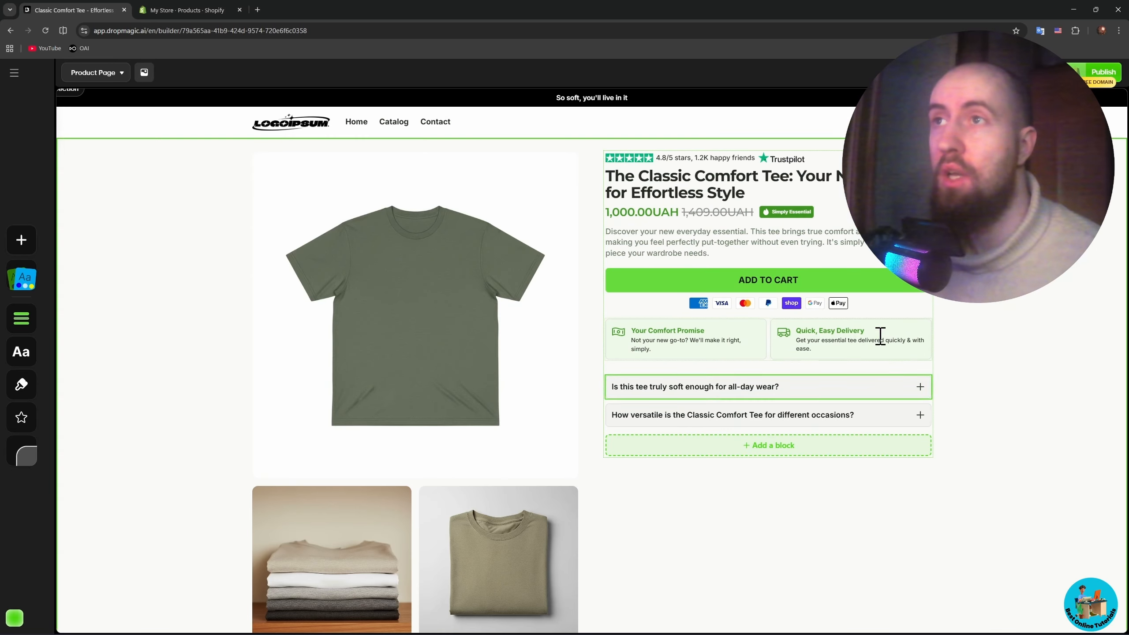
pyautogui.scroll(-1, 982, 318)
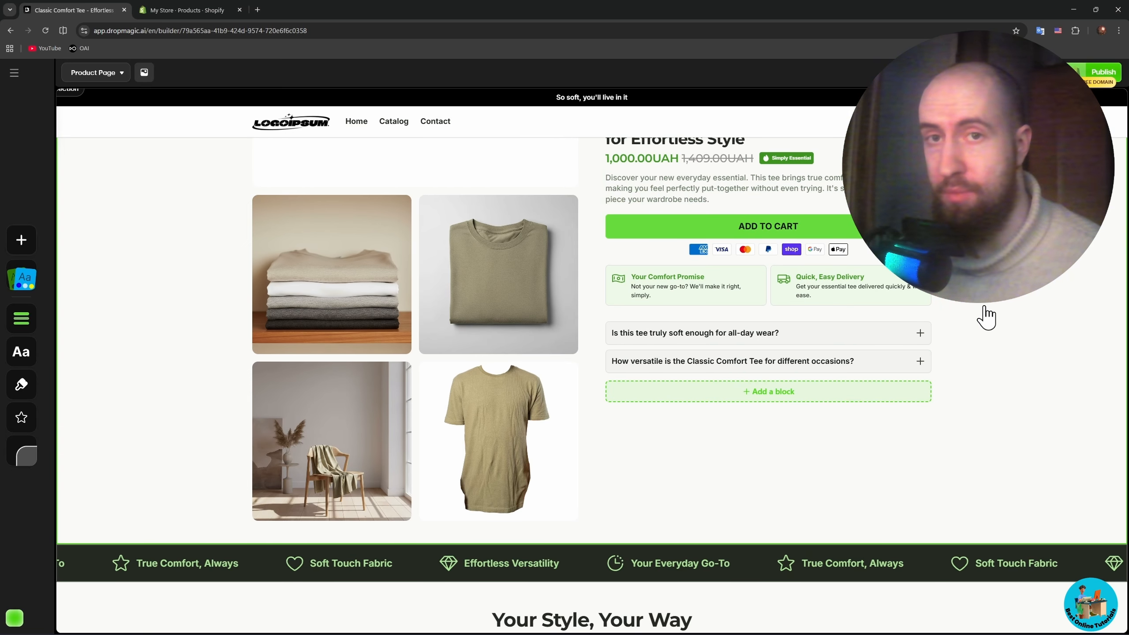
pyautogui.scroll(-4, 985, 316)
pyautogui.scroll(5, 986, 316)
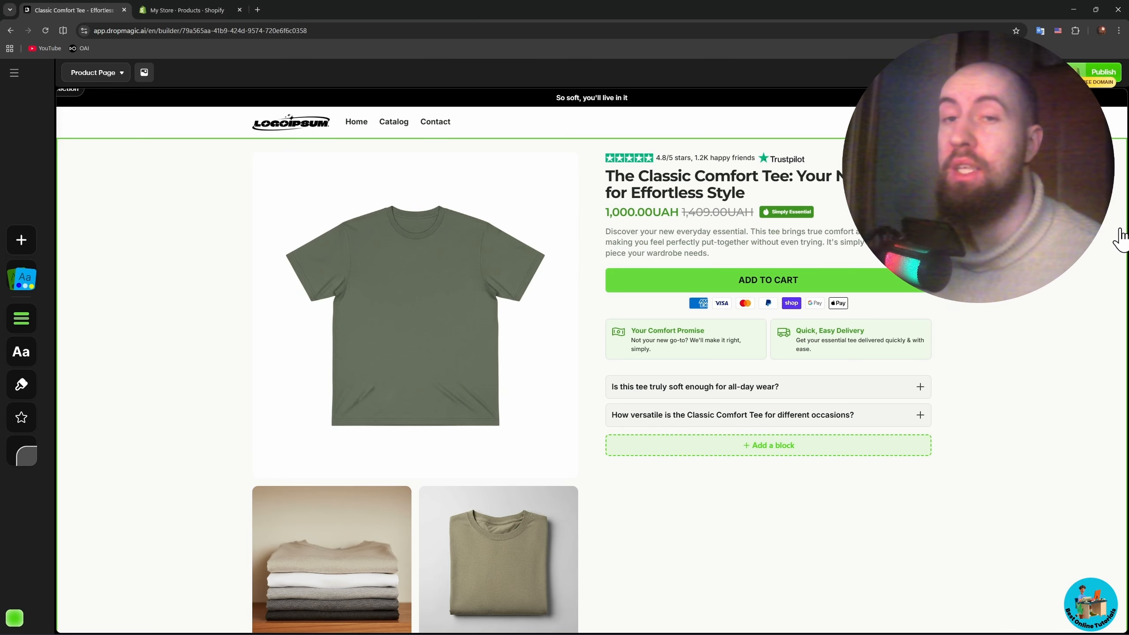
pyautogui.scroll(-3, 1112, 237)
pyautogui.scroll(2, 768, 360)
pyautogui.scroll(-5, 474, 367)
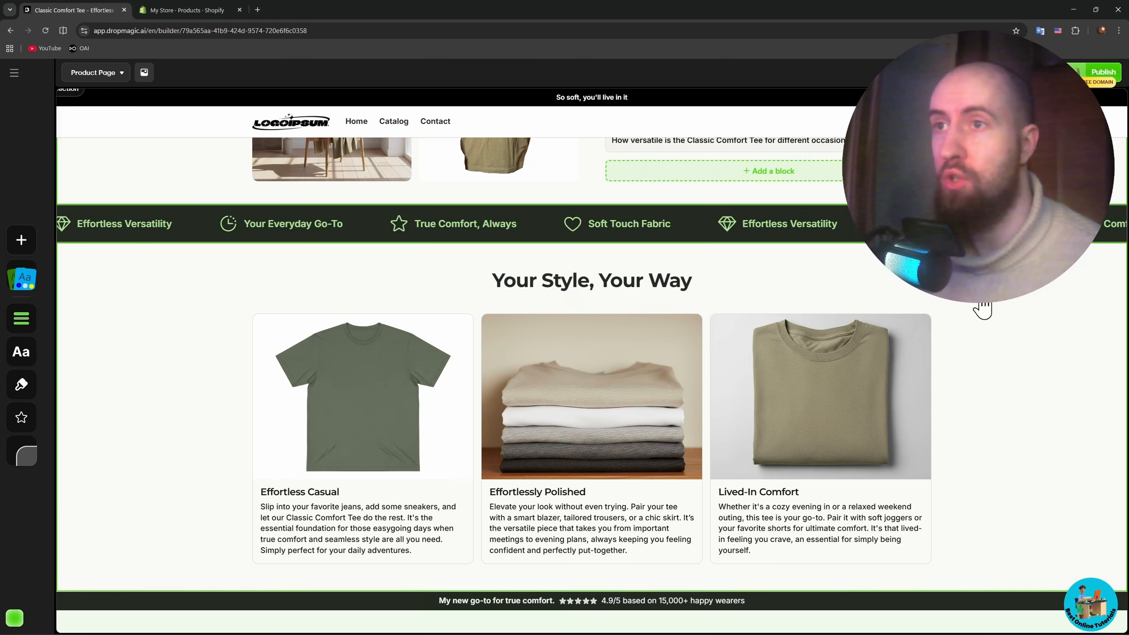
pyautogui.scroll(-3, 982, 309)
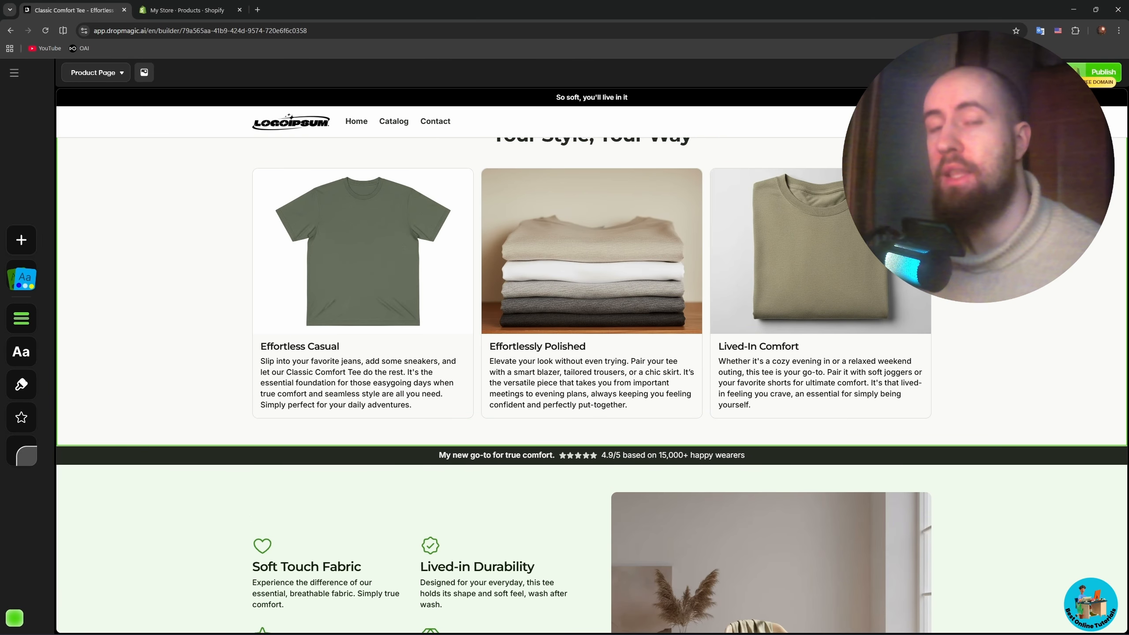
pyautogui.scroll(-1, 1090, 256)
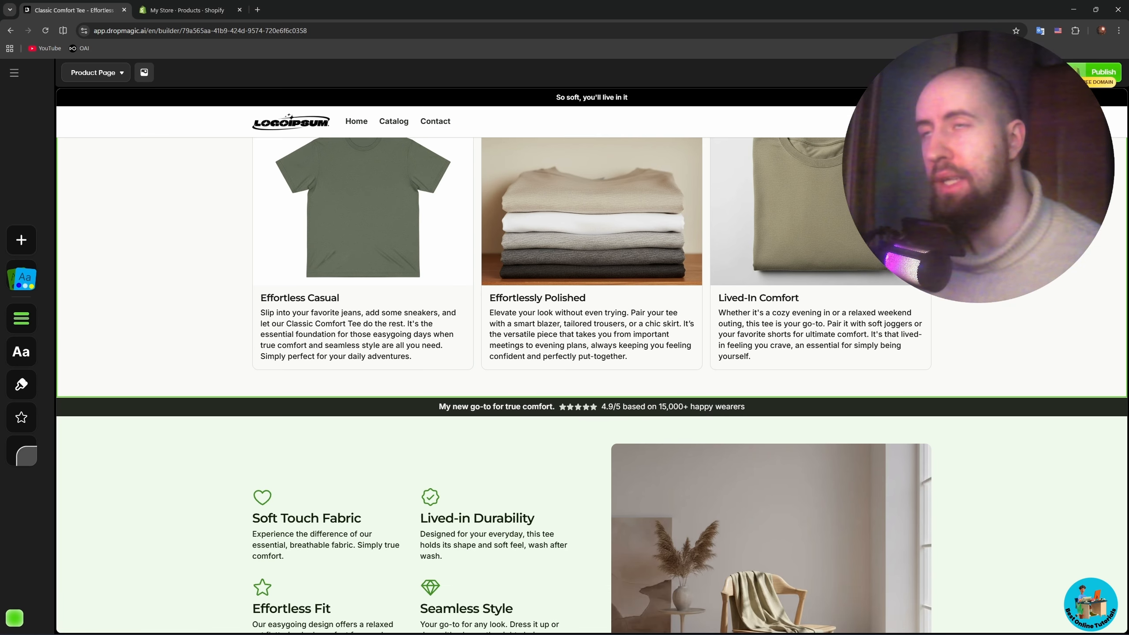
pyautogui.scroll(-4, 1028, 329)
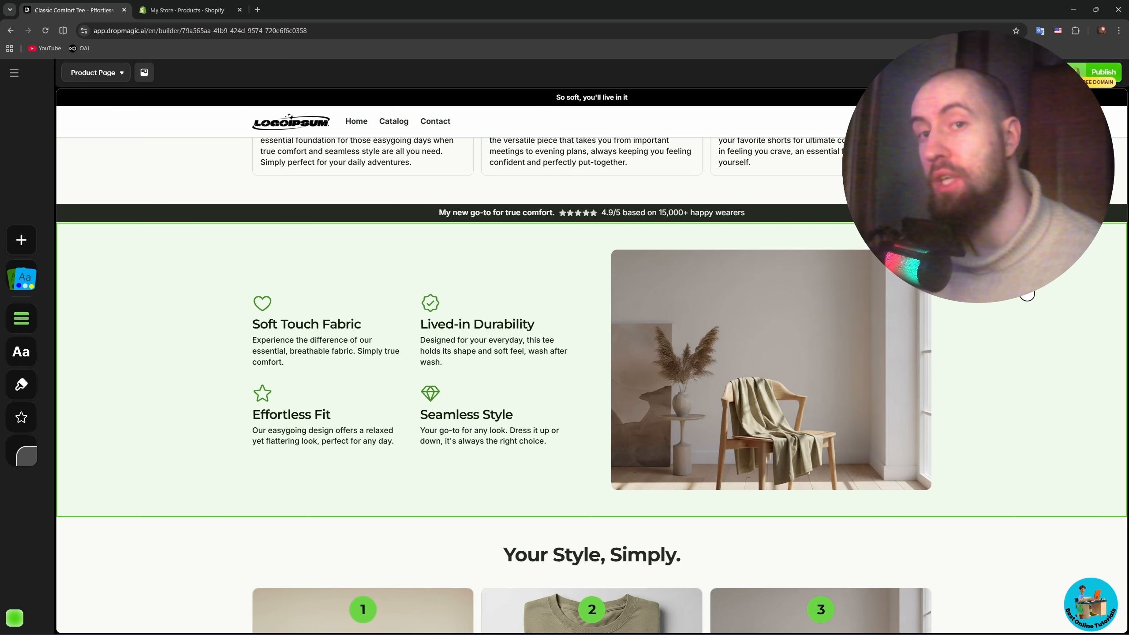
pyautogui.scroll(-3, 876, 258)
pyautogui.scroll(-15, 1018, 316)
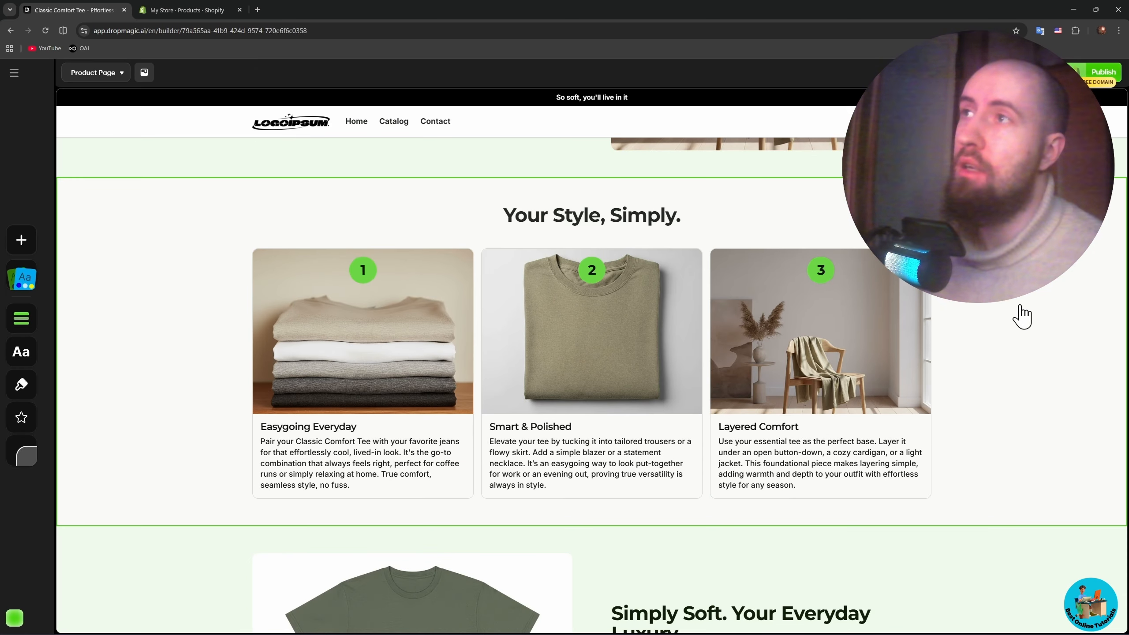
# - Open the AI text rewriting options for the "Thoughtful Design" section
pyautogui.scroll(2, 1017, 340)
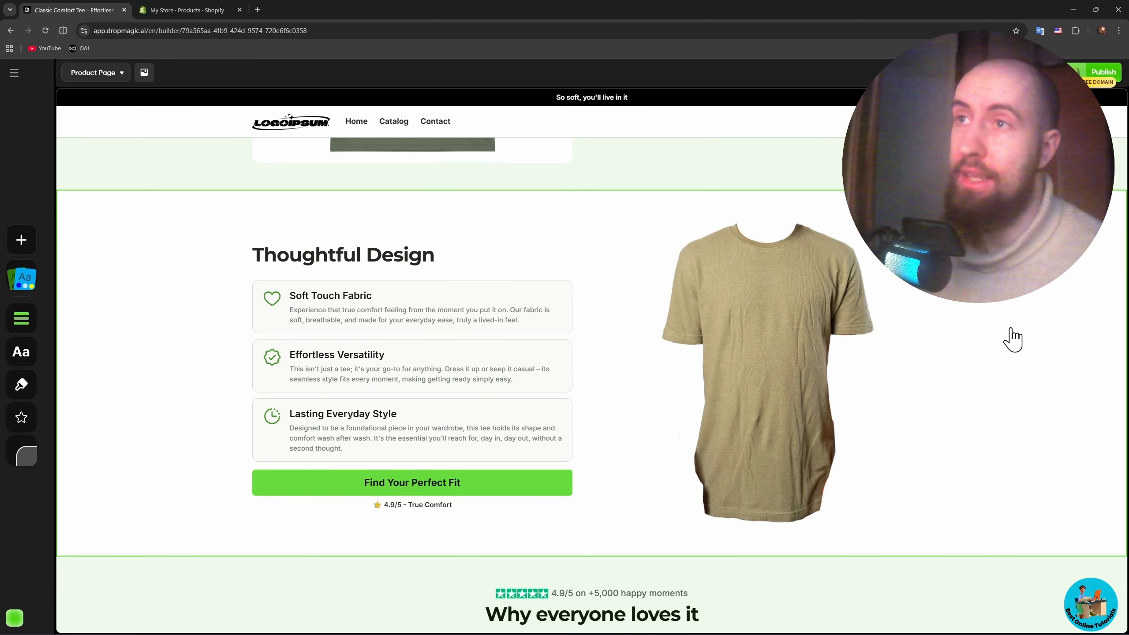
pyautogui.moveTo(1111, 239)
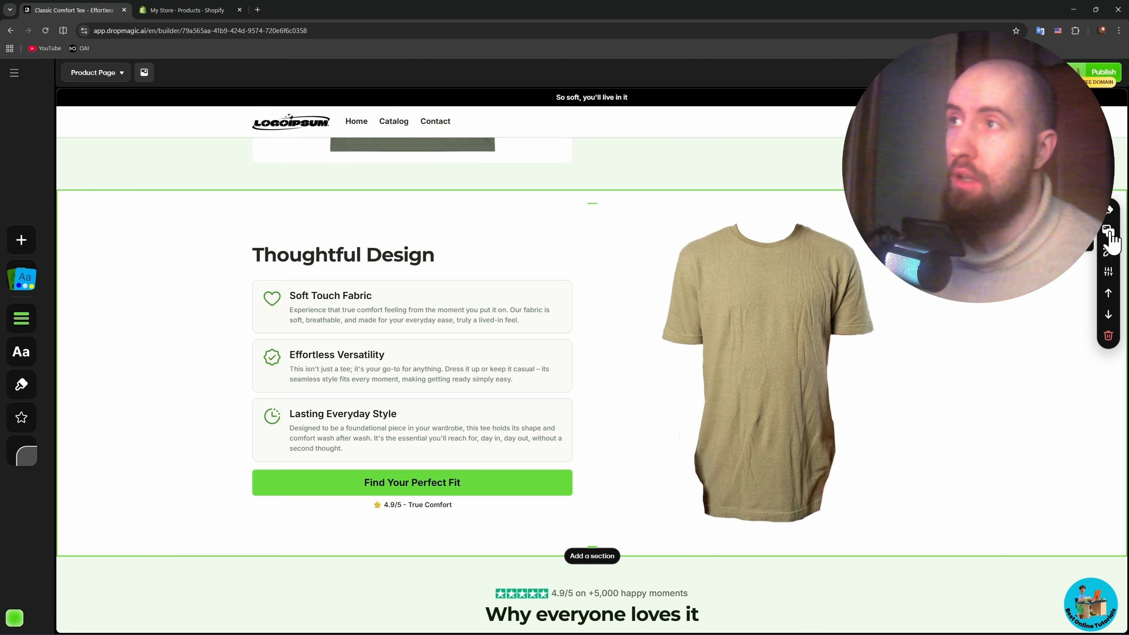
pyautogui.click(1110, 252)
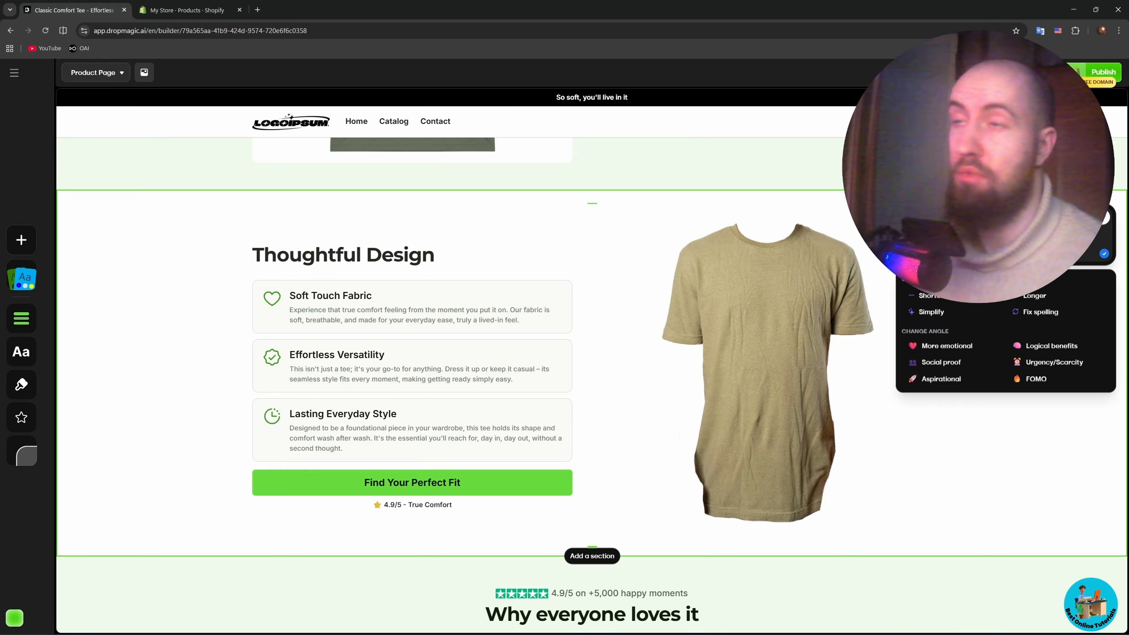
# - Examine the customer reviews and FAQ sections of the product page in the desktop layout, ending at the product header
pyautogui.scroll(-5, 970, 344)
pyautogui.scroll(-3, 978, 329)
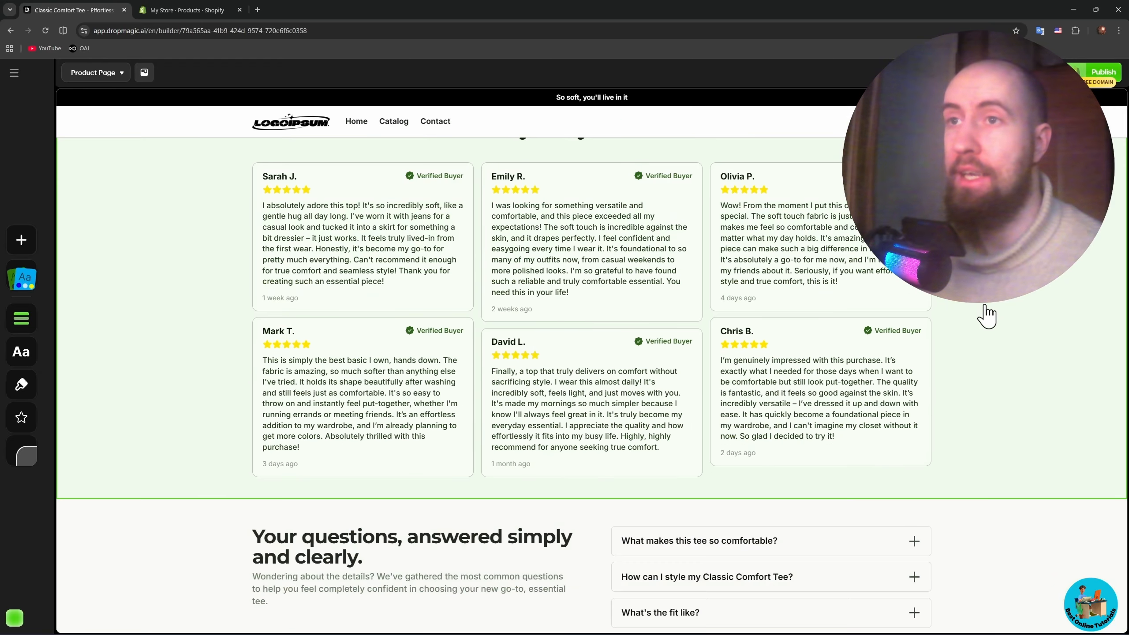
pyautogui.scroll(9, 982, 313)
pyautogui.scroll(15, 999, 323)
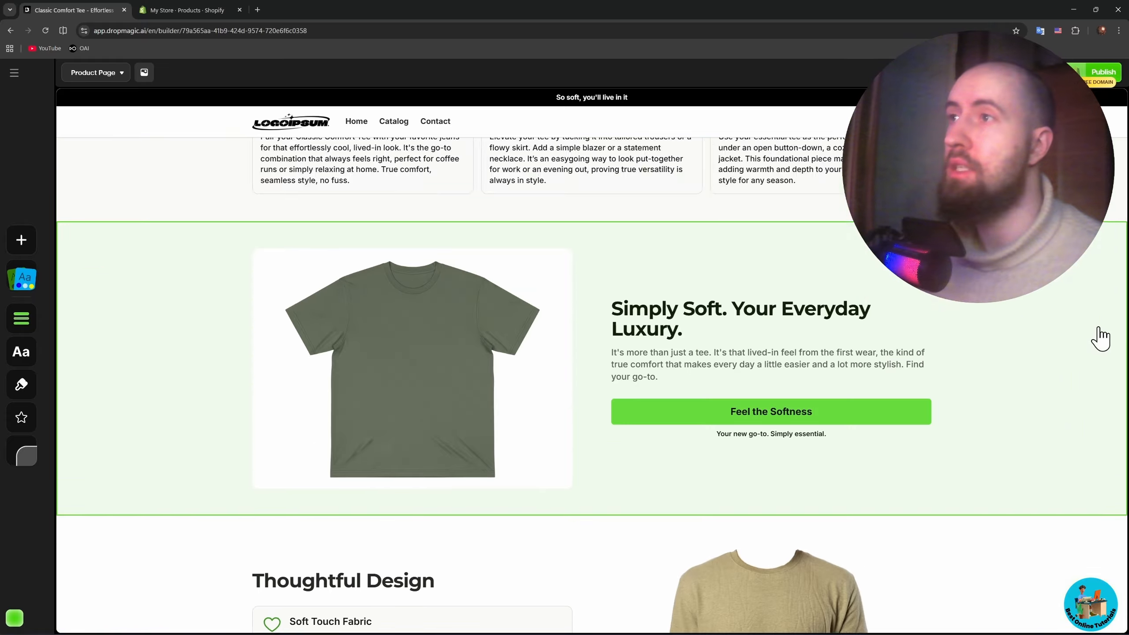
pyautogui.scroll(4, 999, 324)
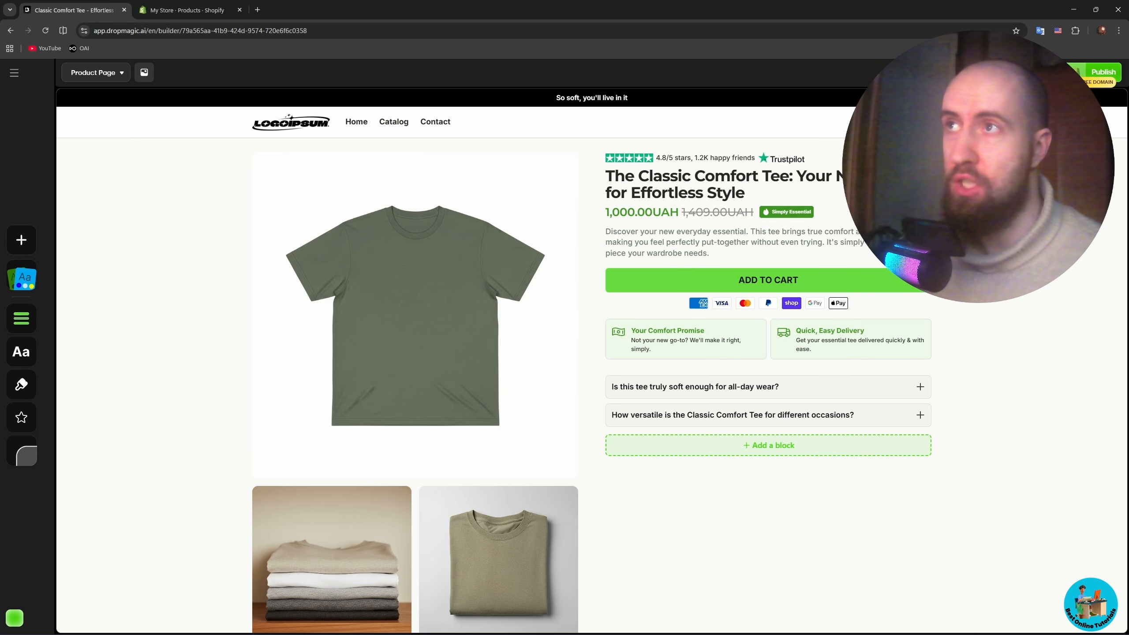
# - Switch the builder to the mobile layout and examine the product page from the image gallery down to the footer
pyautogui.click(992, 72)
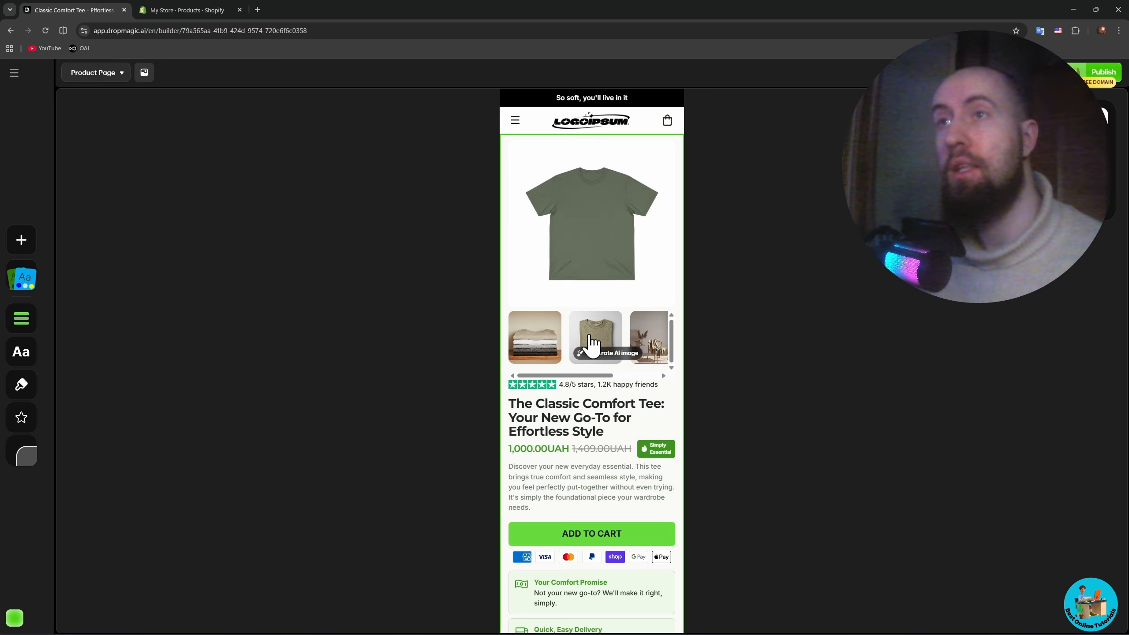
pyautogui.scroll(-15, 605, 338)
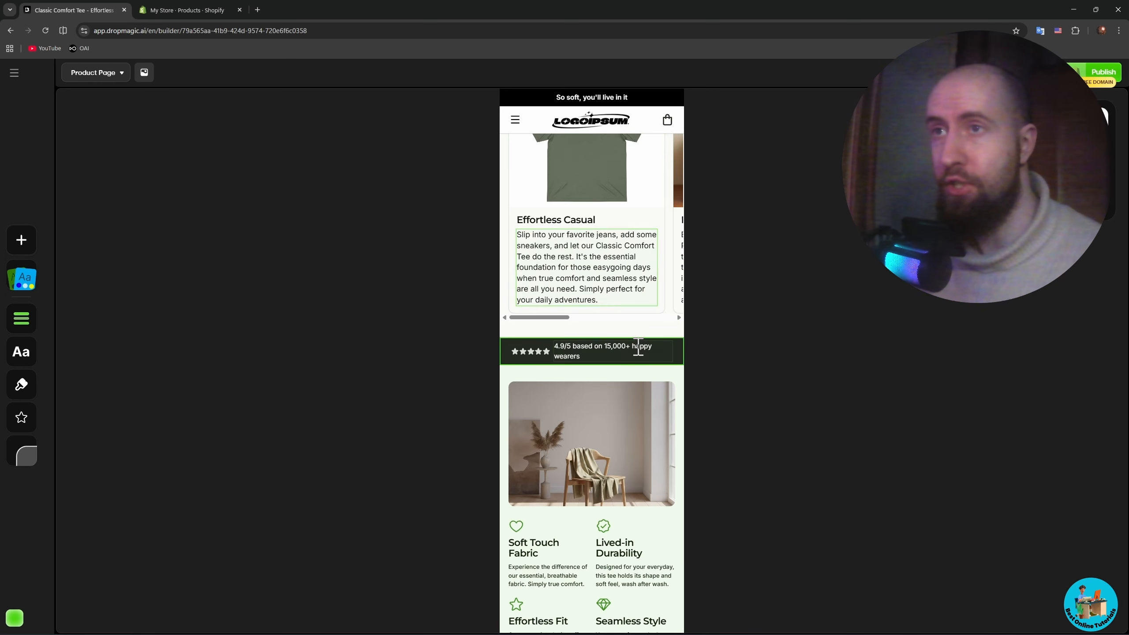
pyautogui.scroll(-3, 639, 347)
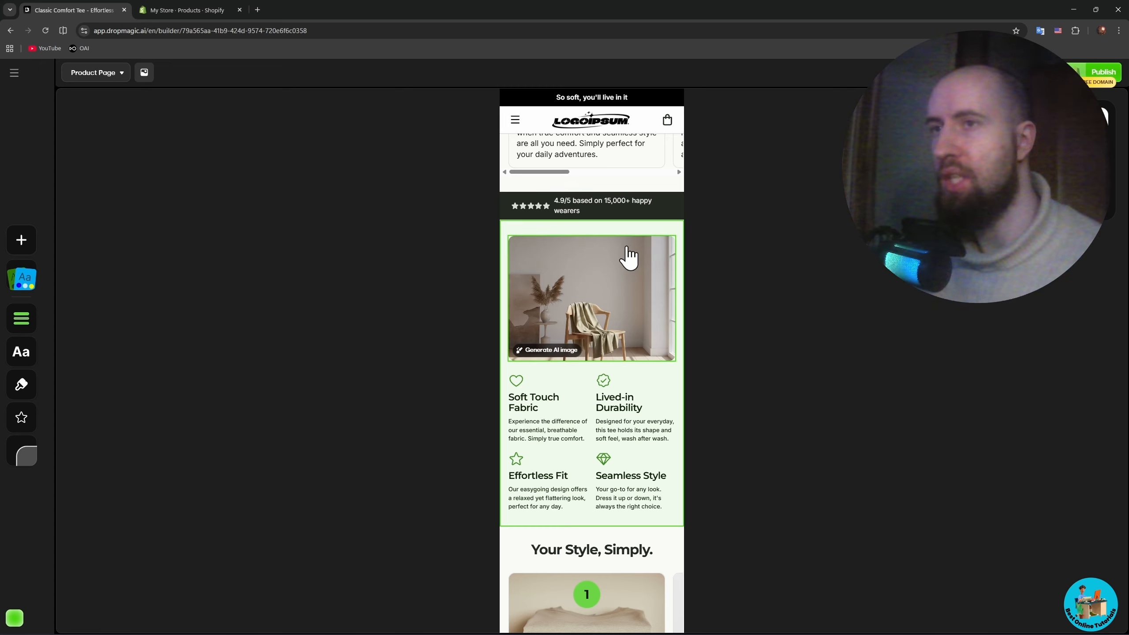
pyautogui.scroll(-3, 628, 258)
pyautogui.scroll(-2, 622, 371)
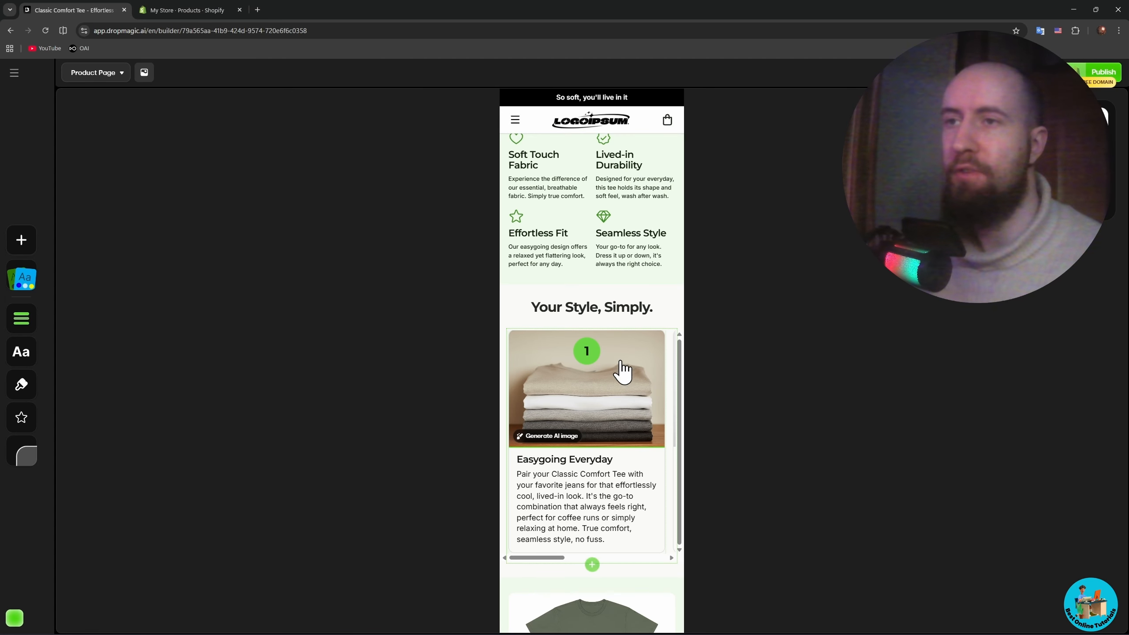
pyautogui.scroll(-2, 622, 371)
pyautogui.scroll(-5, 629, 384)
pyautogui.scroll(-6, 628, 398)
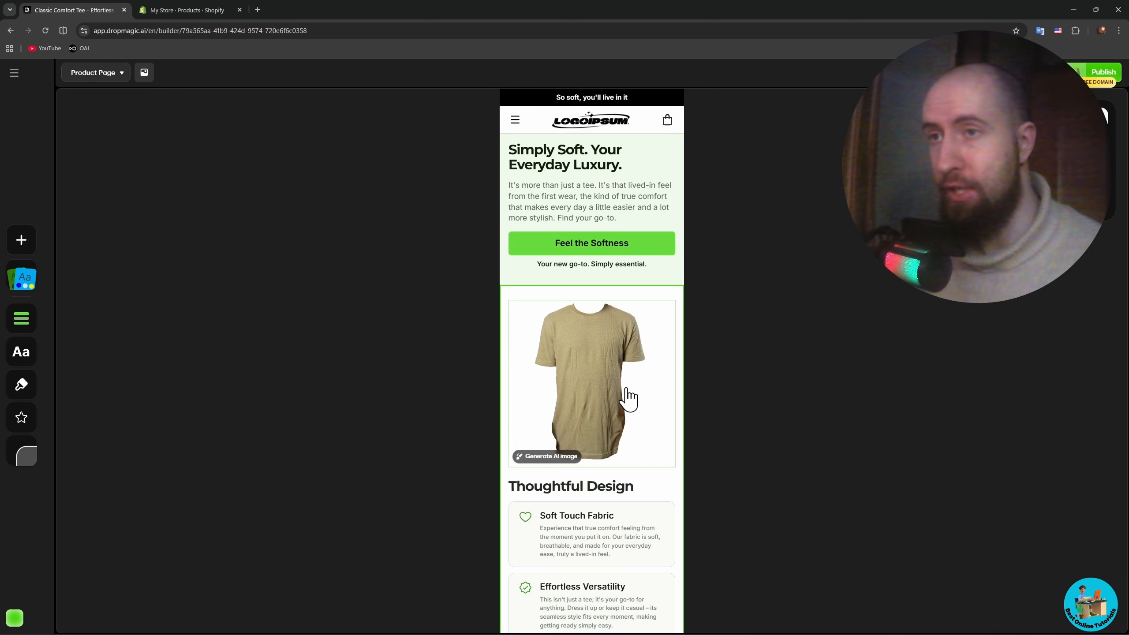
pyautogui.scroll(-10, 636, 391)
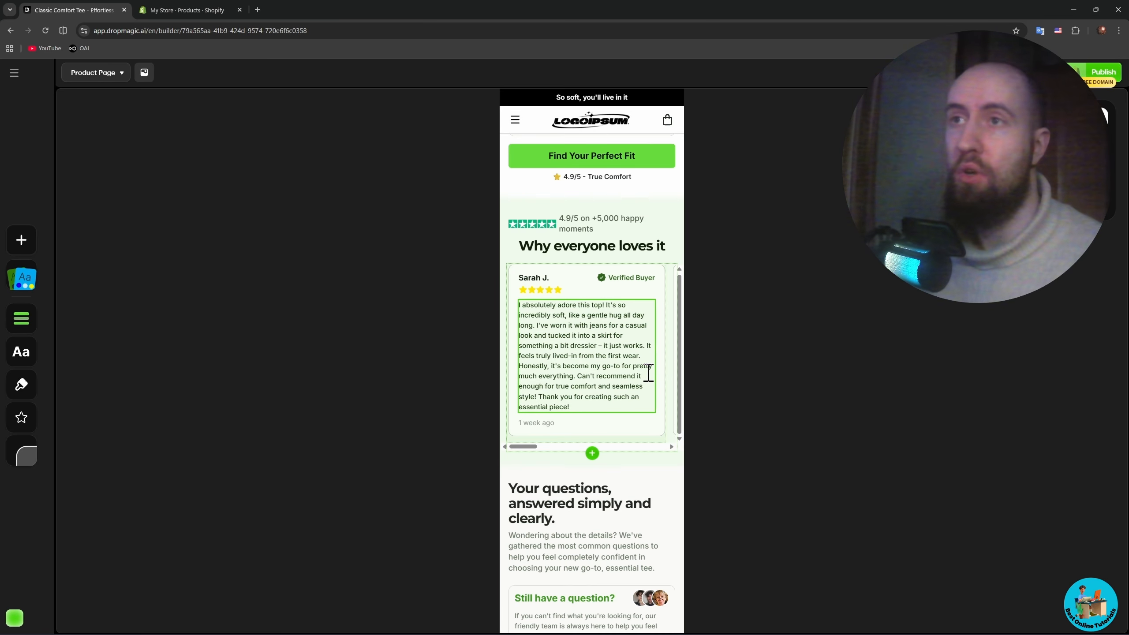
pyautogui.scroll(-12, 663, 411)
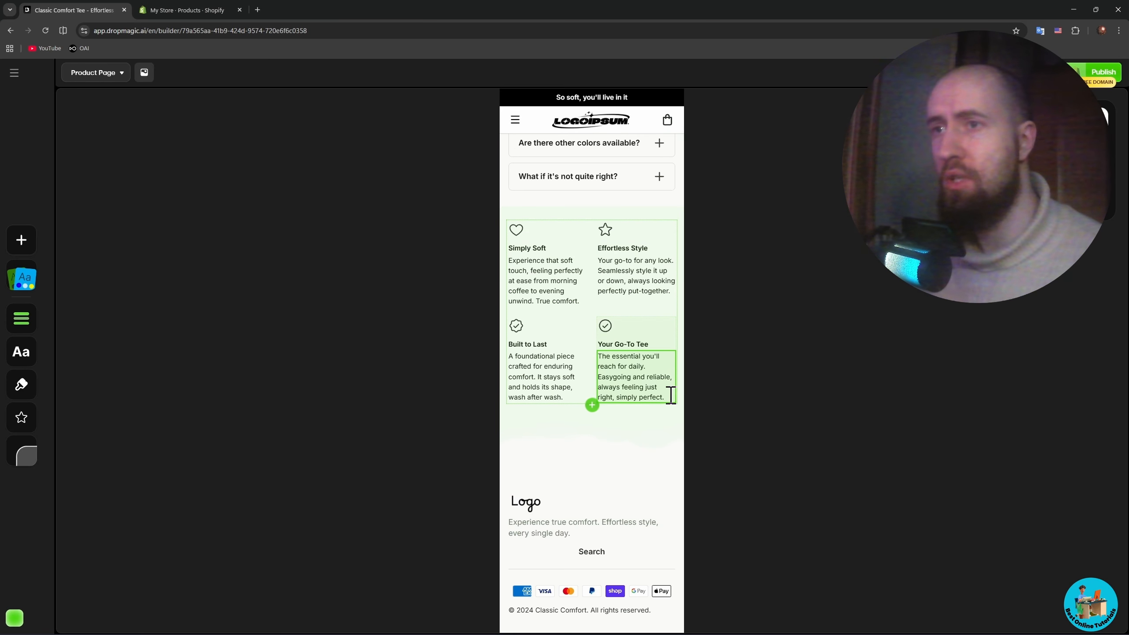
pyautogui.scroll(5, 666, 490)
pyautogui.scroll(-5, 654, 472)
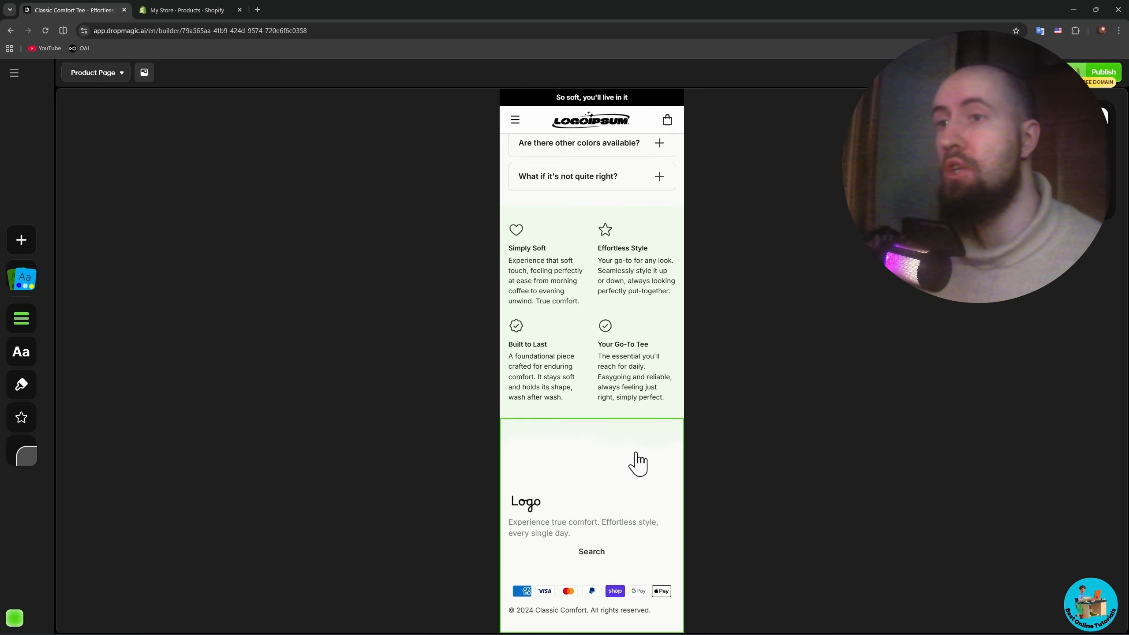
# - Review the mobile layout back up to the product header and return the builder to the desktop layout
pyautogui.scroll(15, 638, 464)
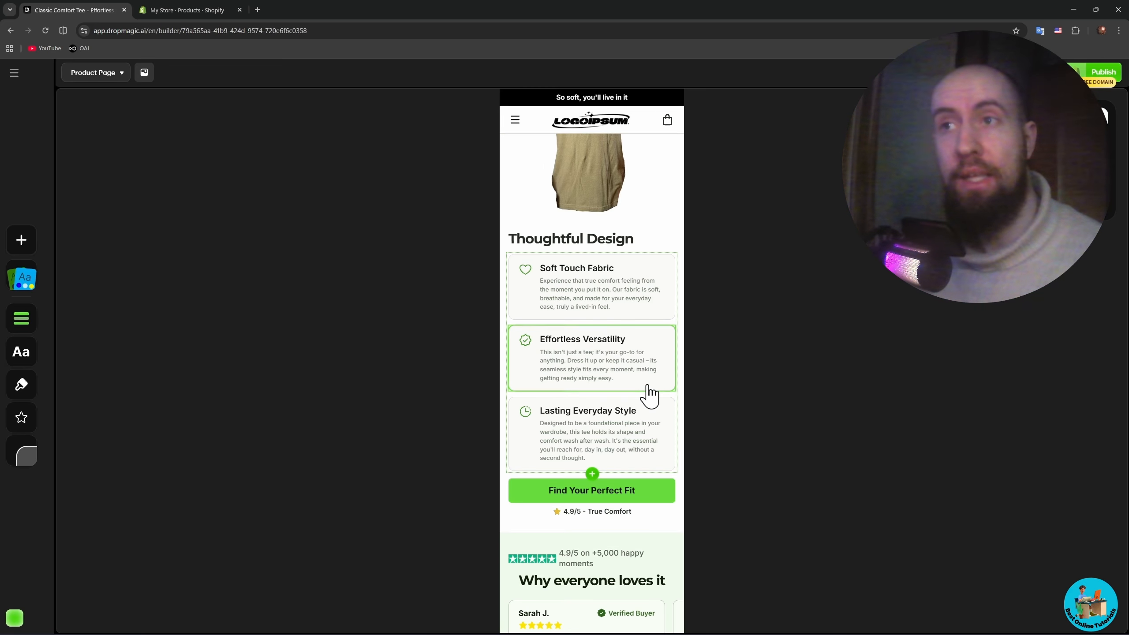
pyautogui.scroll(18, 648, 392)
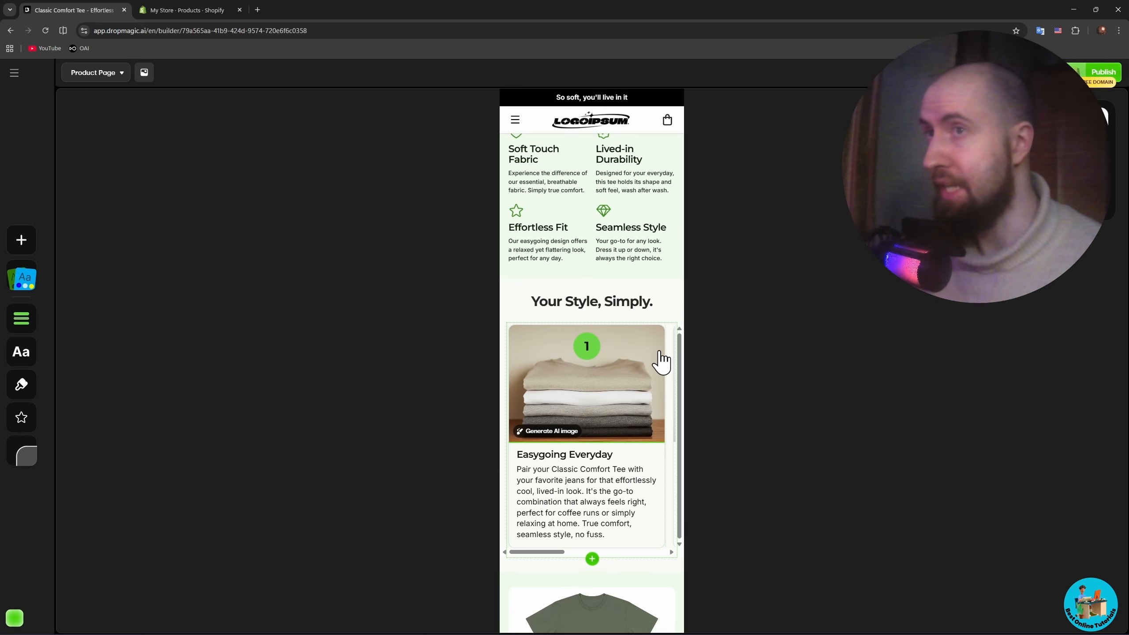
pyautogui.scroll(15, 662, 356)
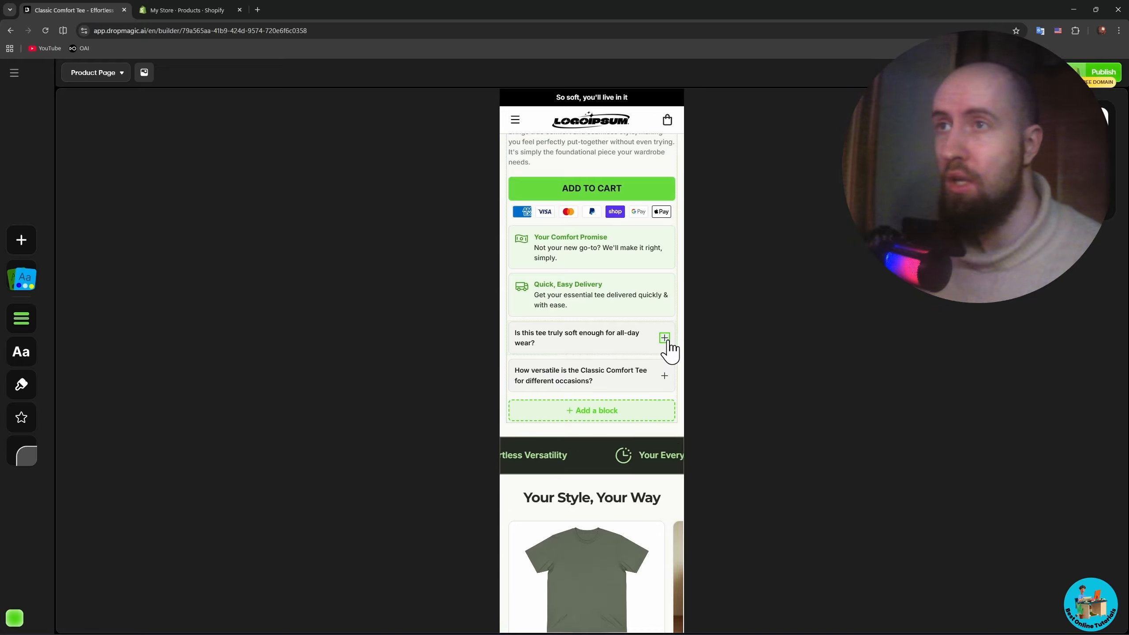
pyautogui.scroll(3, 671, 342)
pyautogui.click(996, 72)
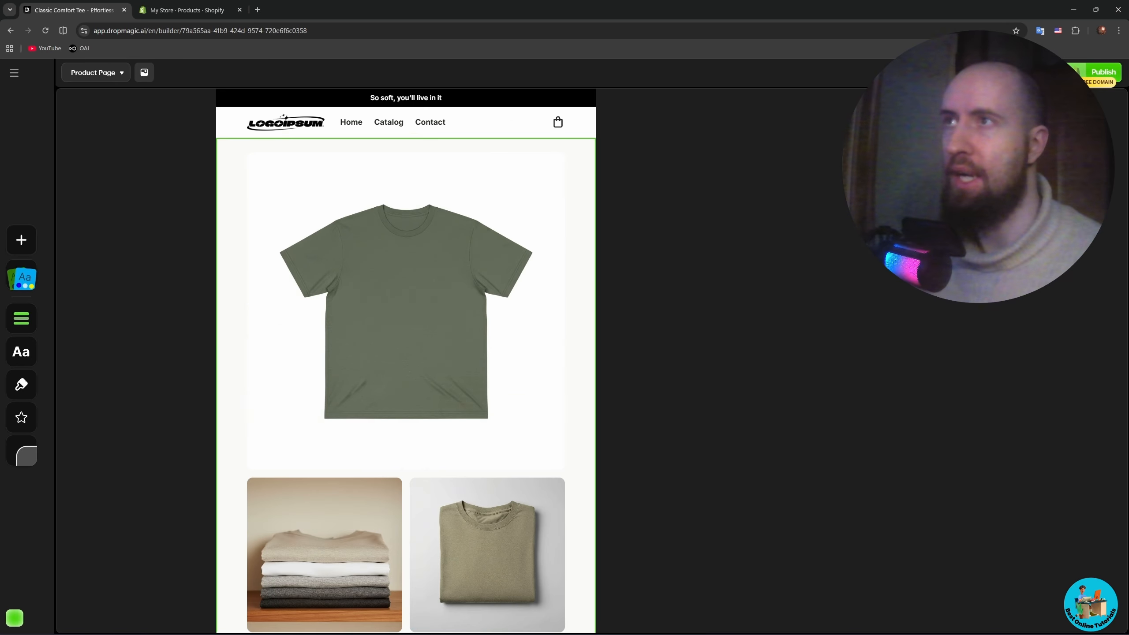
pyautogui.click(996, 73)
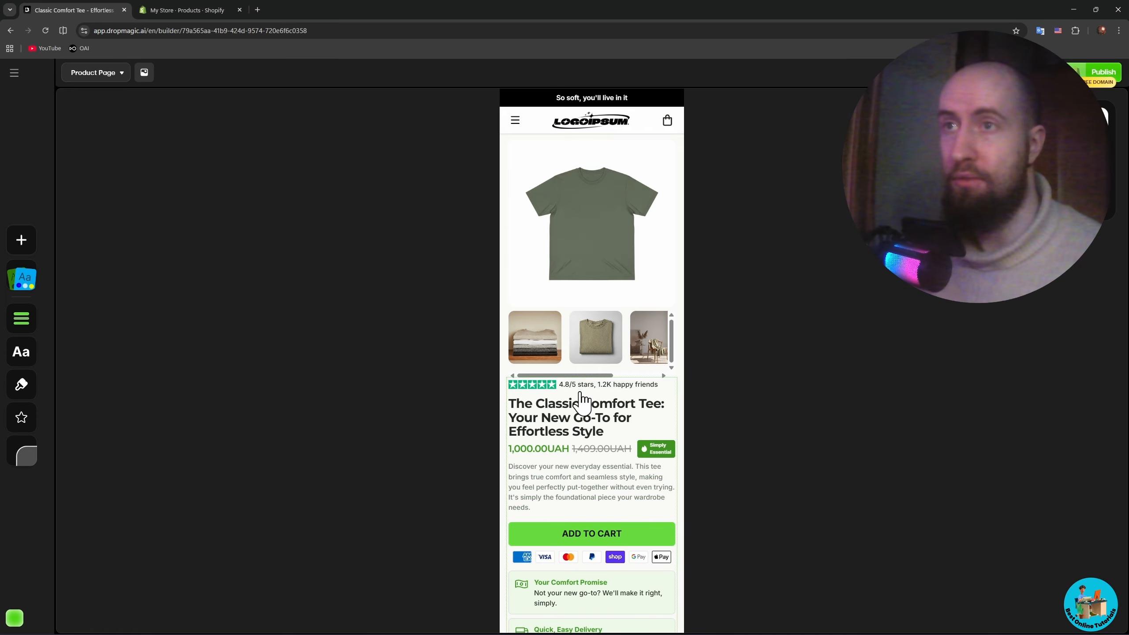
pyautogui.click(996, 72)
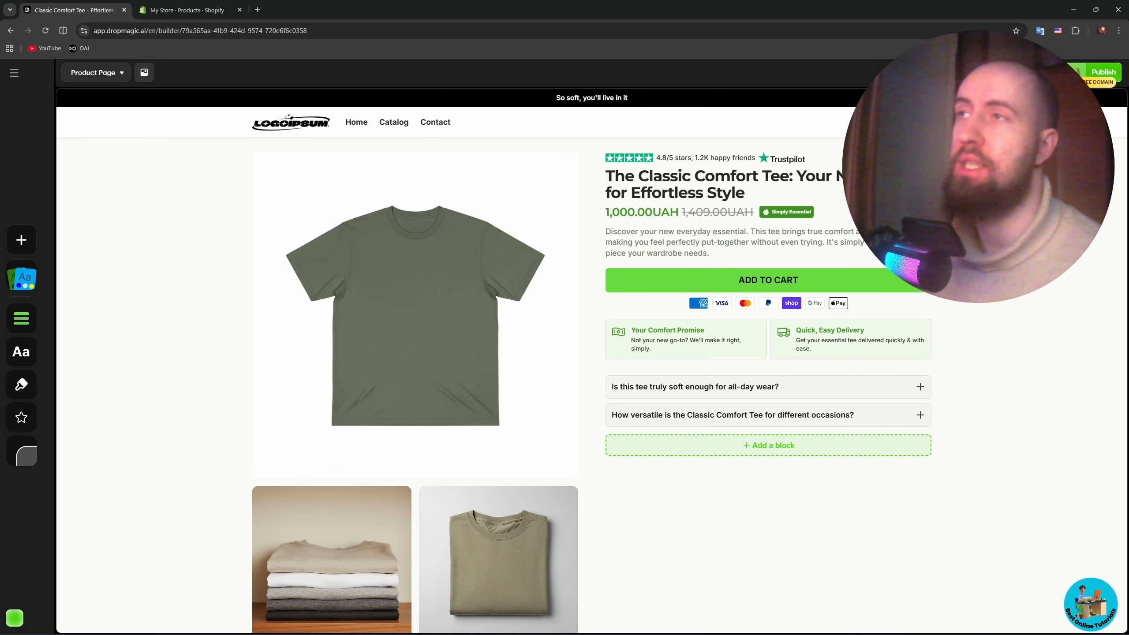
# - Open the full-page store preview and examine the desktop product details and the "Your Style, Your Way" and "Your Style, Simply." sections
pyautogui.click(1022, 72)
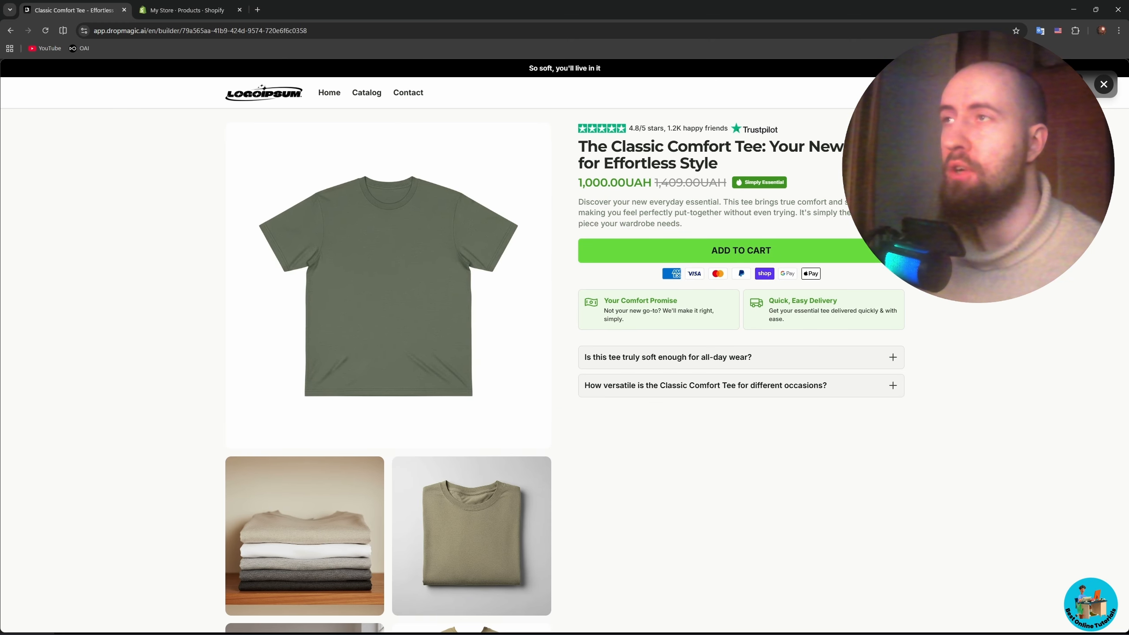
pyautogui.scroll(-6, 565, 356)
pyautogui.scroll(4, 565, 356)
pyautogui.scroll(2, 733, 267)
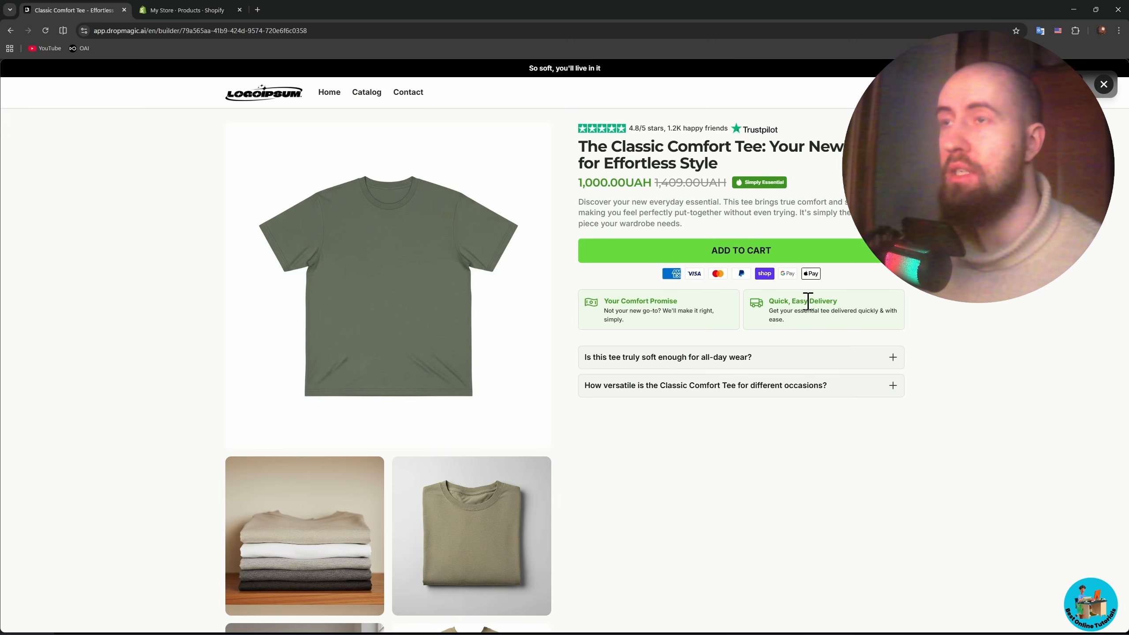
pyautogui.scroll(-5, 907, 329)
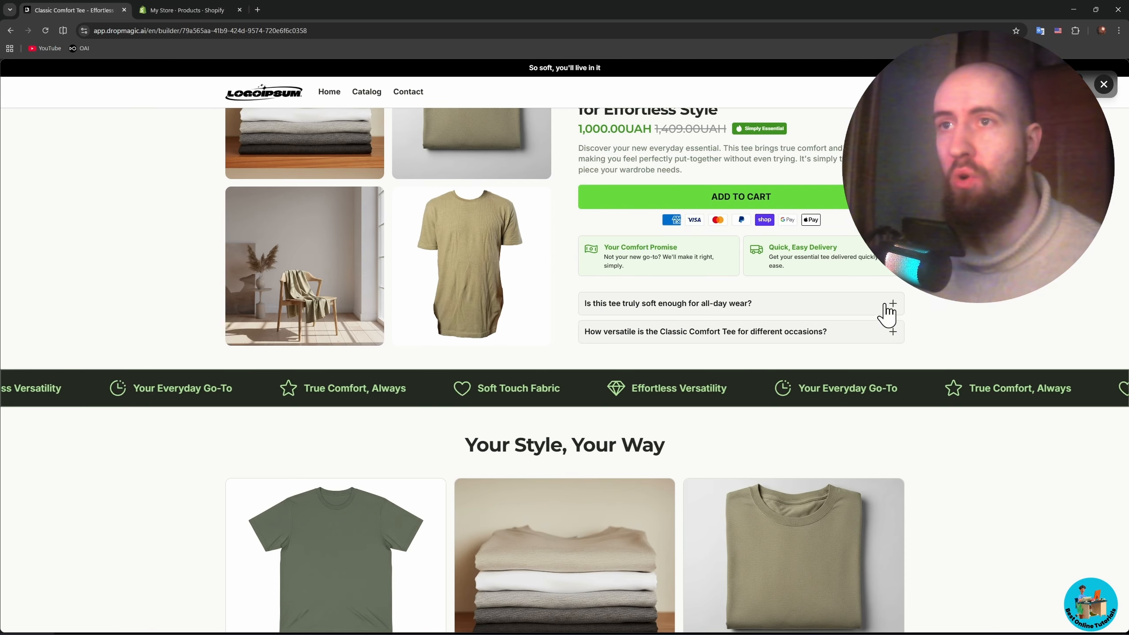
pyautogui.scroll(2, 889, 312)
pyautogui.scroll(-3, 907, 294)
pyautogui.scroll(-8, 709, 441)
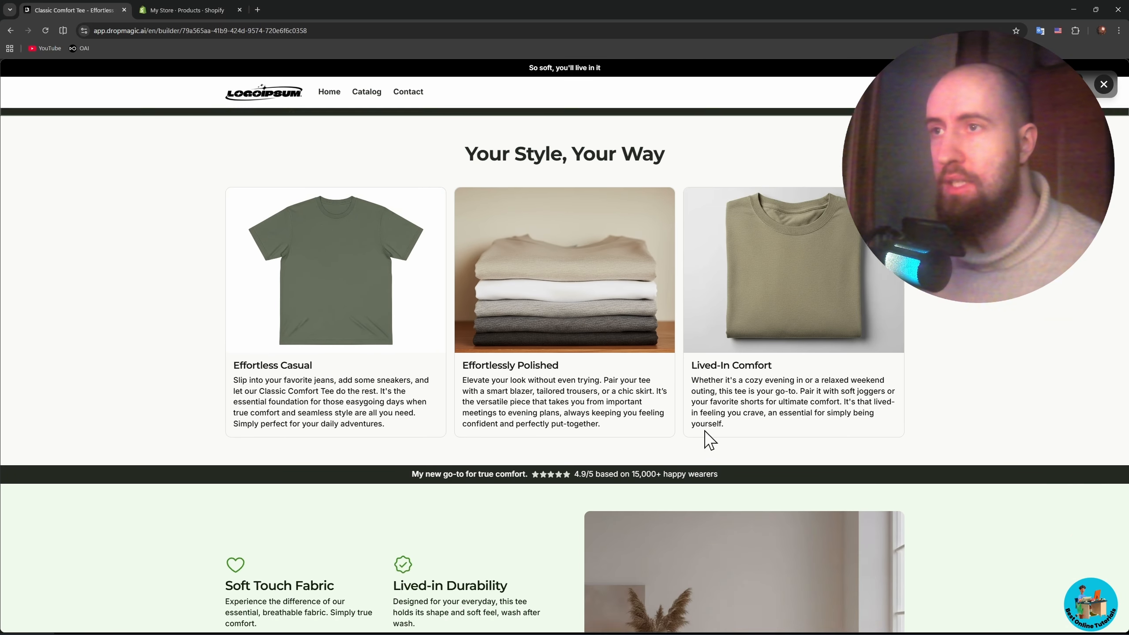
pyautogui.scroll(-10, 668, 386)
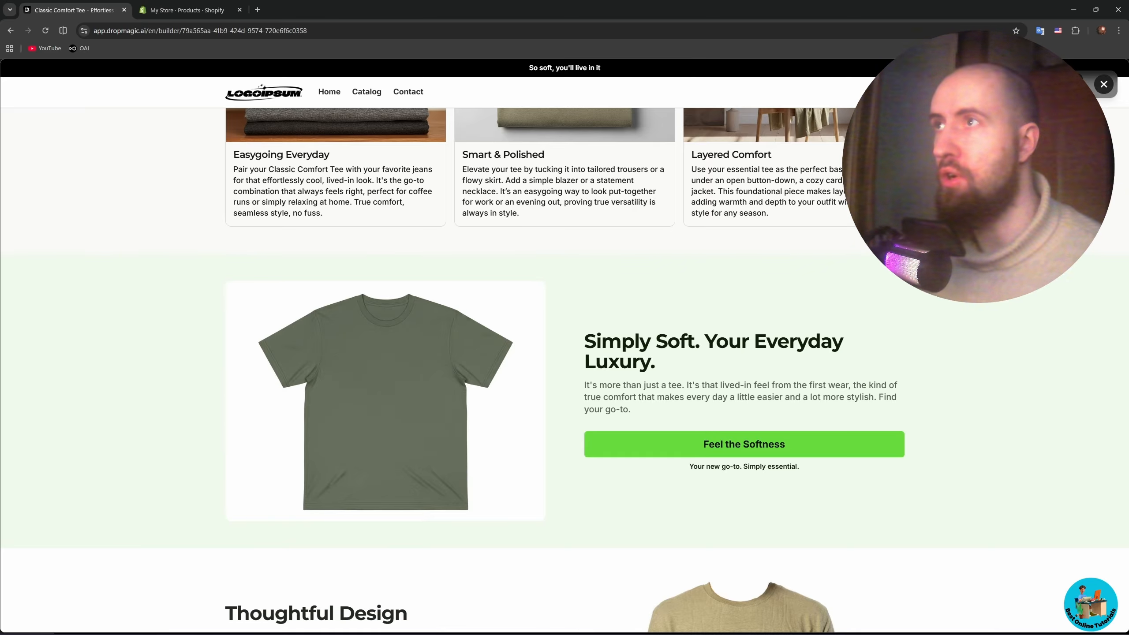
# - Check the feature sections in the preview's mobile layout and return the preview to desktop
pyautogui.click(1075, 85)
pyautogui.scroll(6, 643, 342)
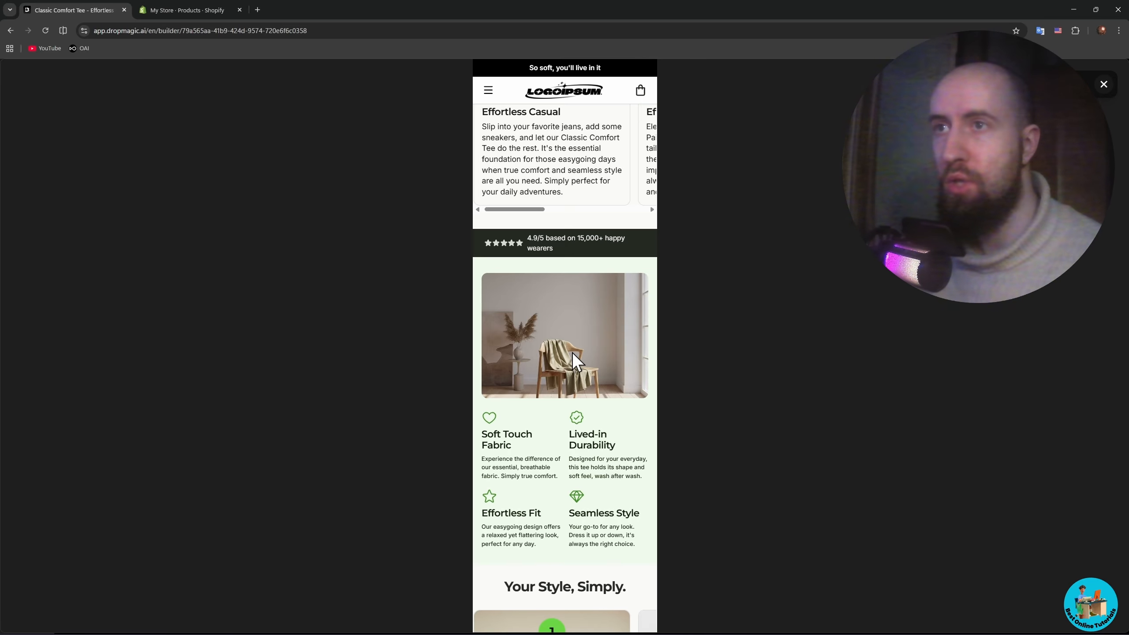
pyautogui.scroll(-15, 574, 353)
pyautogui.click(1053, 84)
pyautogui.scroll(-7, 600, 360)
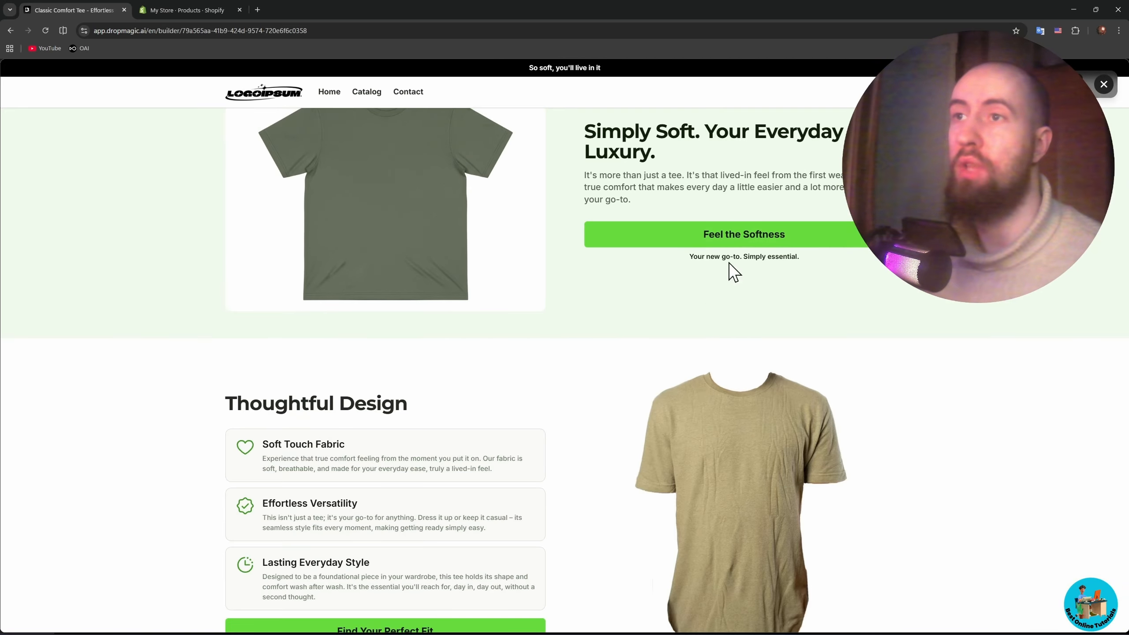
# - Examine the reviews, FAQ and footer in the desktop preview and return to the builder
pyautogui.scroll(-12, 617, 371)
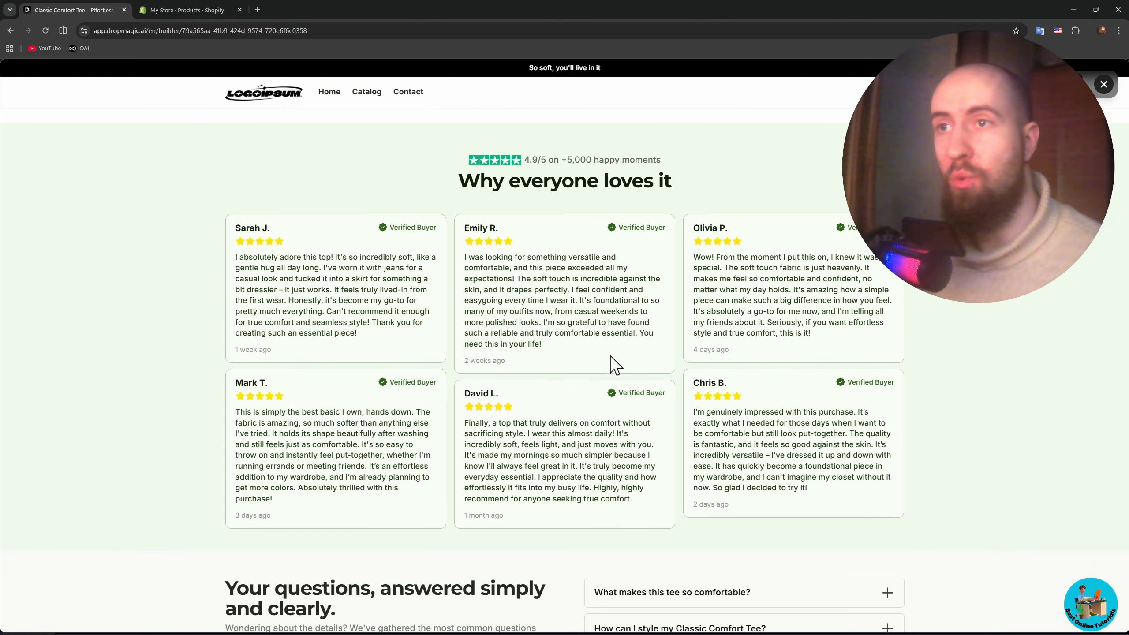
pyautogui.scroll(-10, 578, 382)
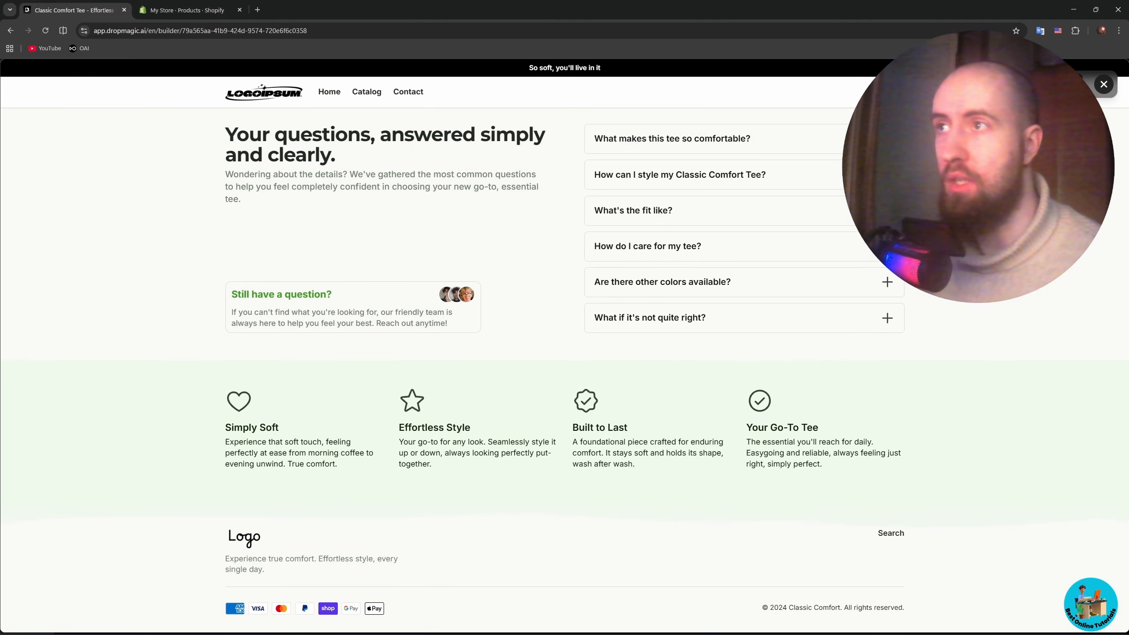
pyautogui.scroll(6, 1006, 389)
pyautogui.scroll(20, 1003, 382)
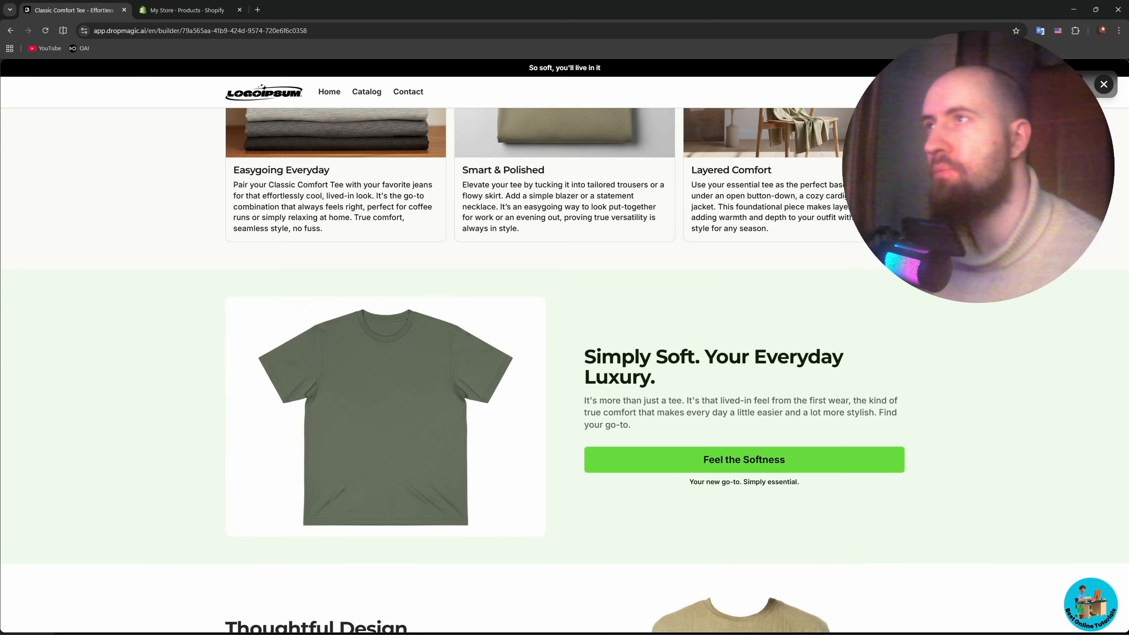
pyautogui.click(1104, 84)
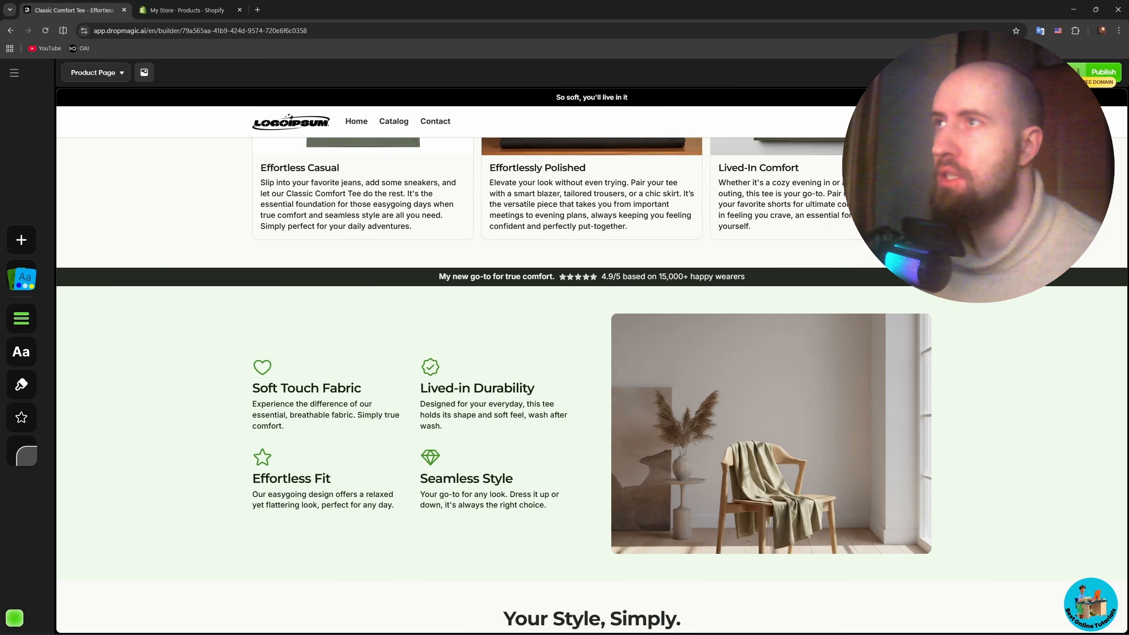
# - Open the publishing options, view the Dropmagic PRO plan offer, and dismiss it to return to the product header
pyautogui.click(20, 318)
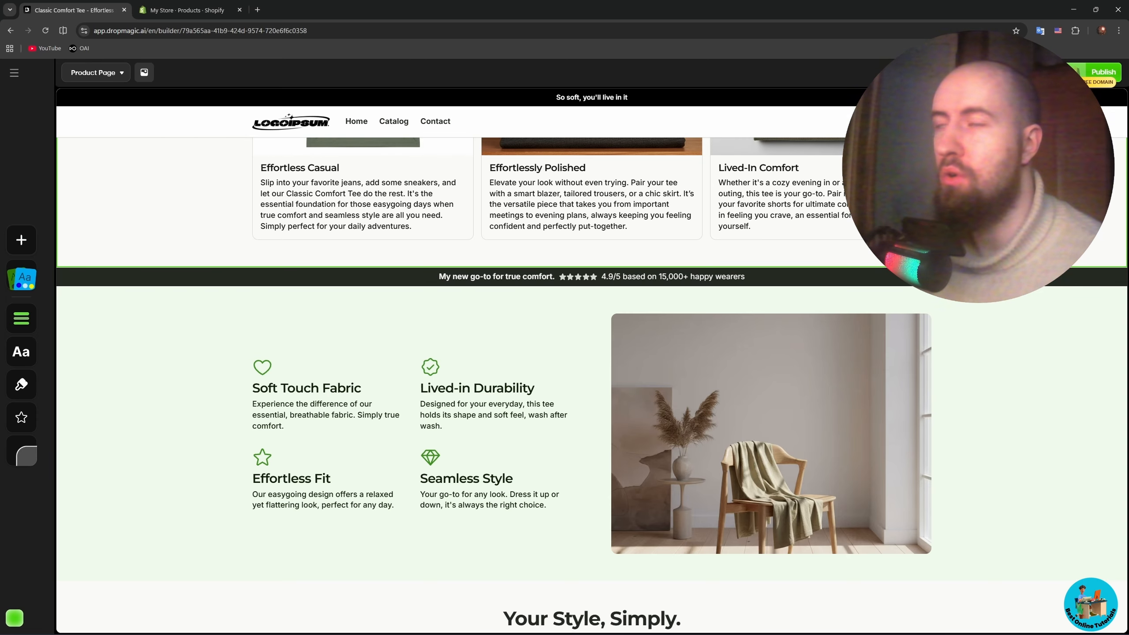
pyautogui.click(1110, 79)
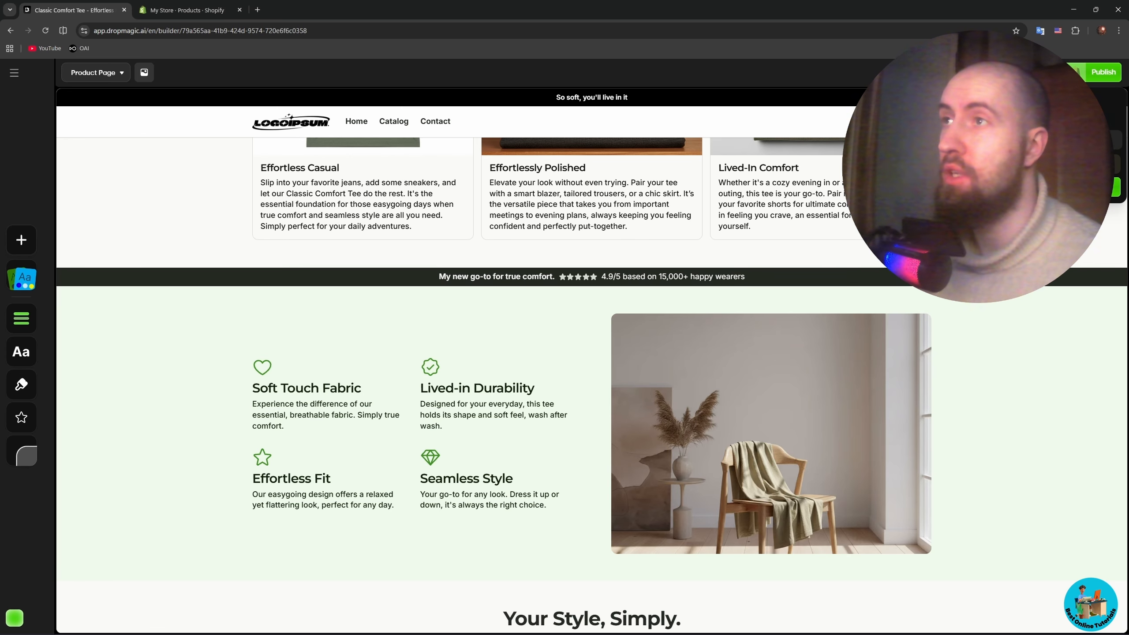
pyautogui.click(1040, 187)
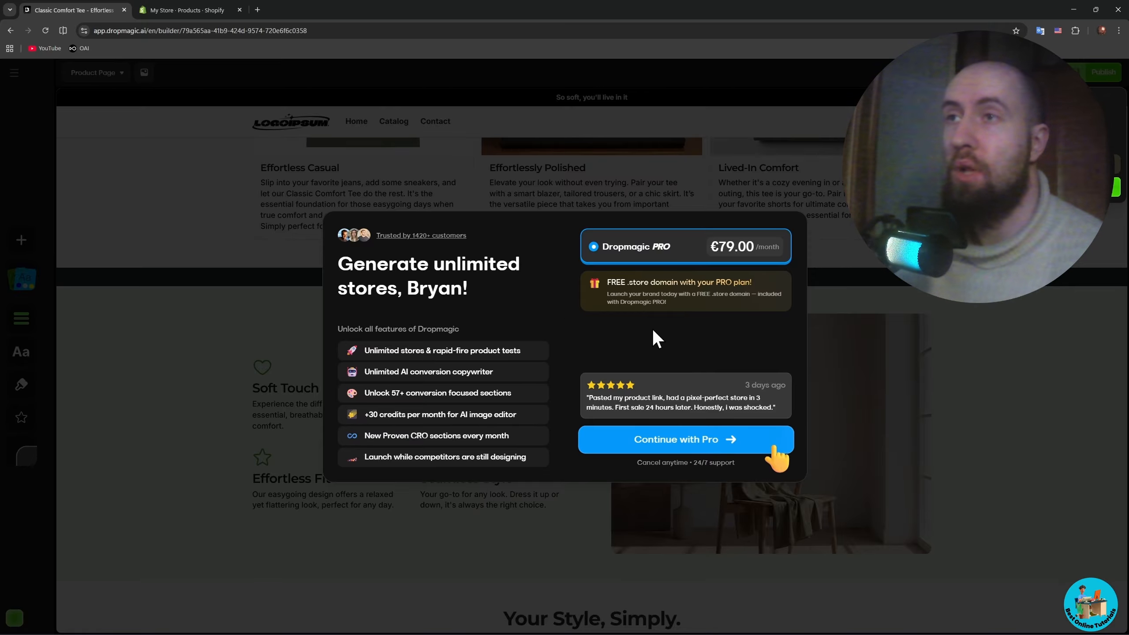
pyautogui.click(867, 304)
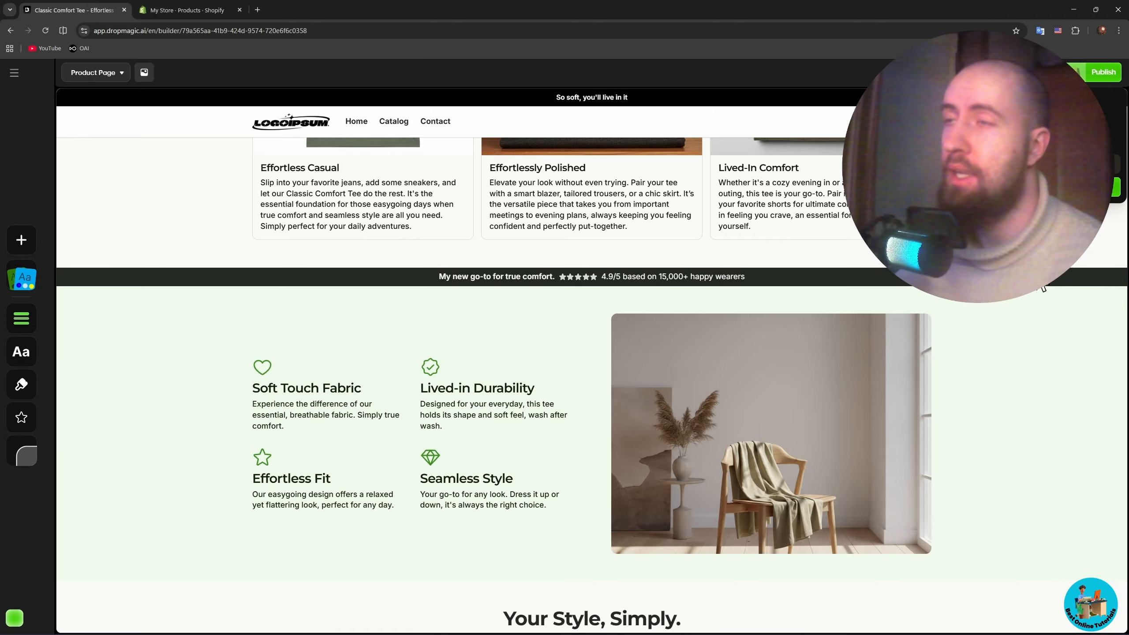
pyautogui.scroll(5, 1039, 340)
pyautogui.scroll(10, 1038, 340)
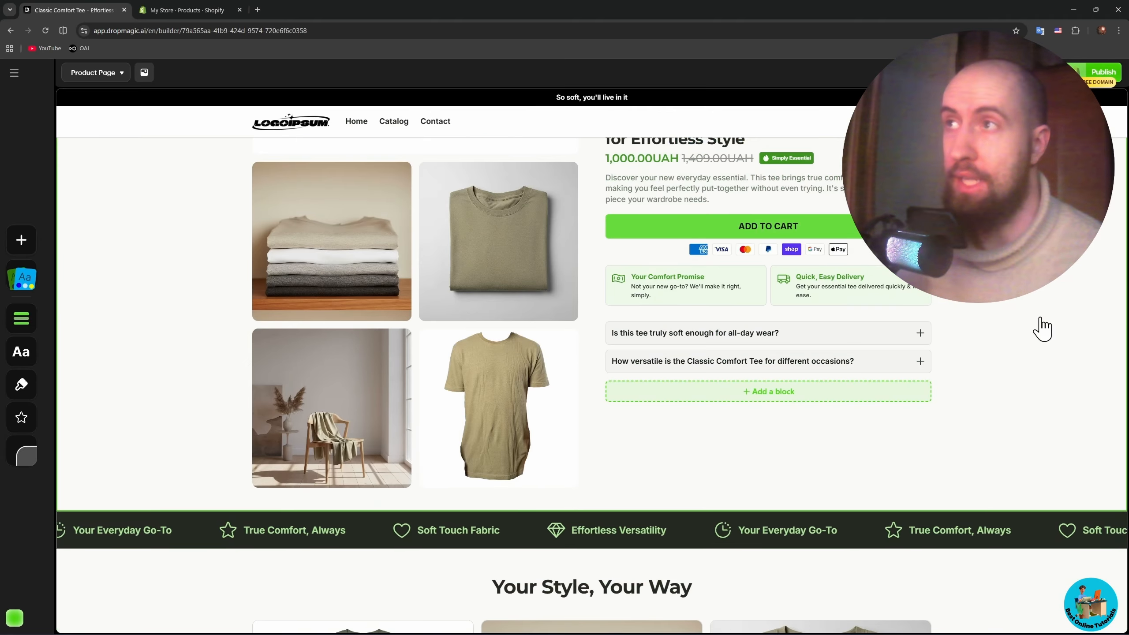
pyautogui.scroll(1, 1031, 316)
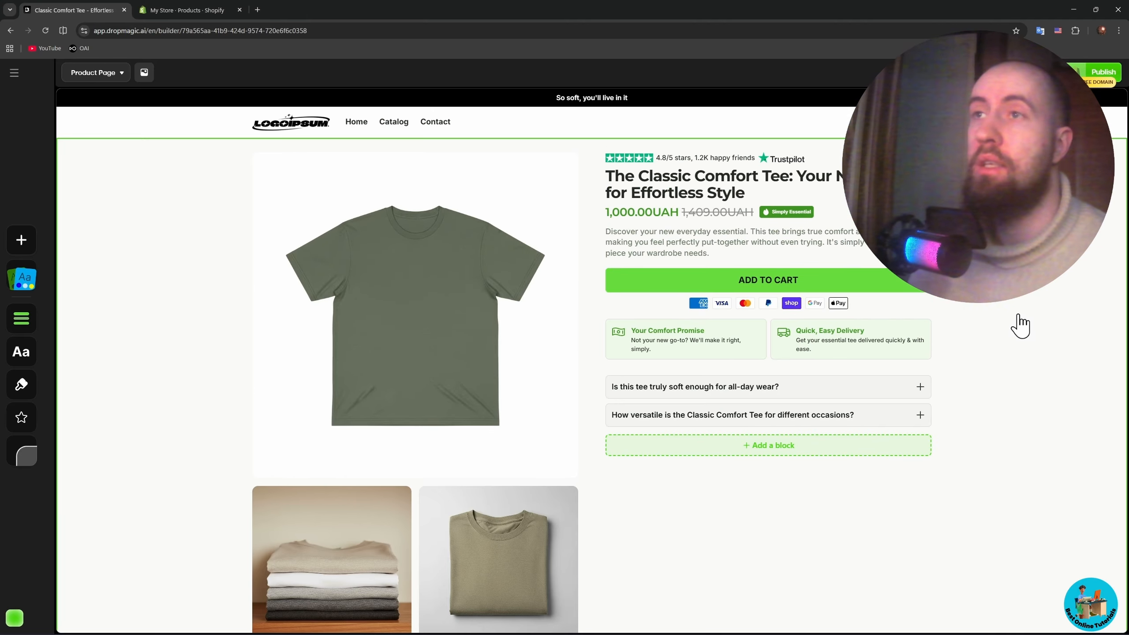